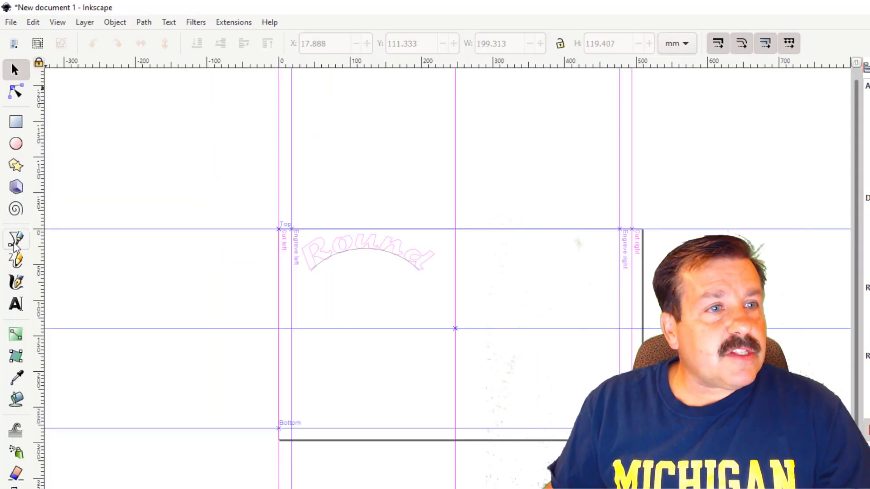
Draw a straight horizontal line beneath the arched 'Round' with the Bezier pen
click(11, 170)
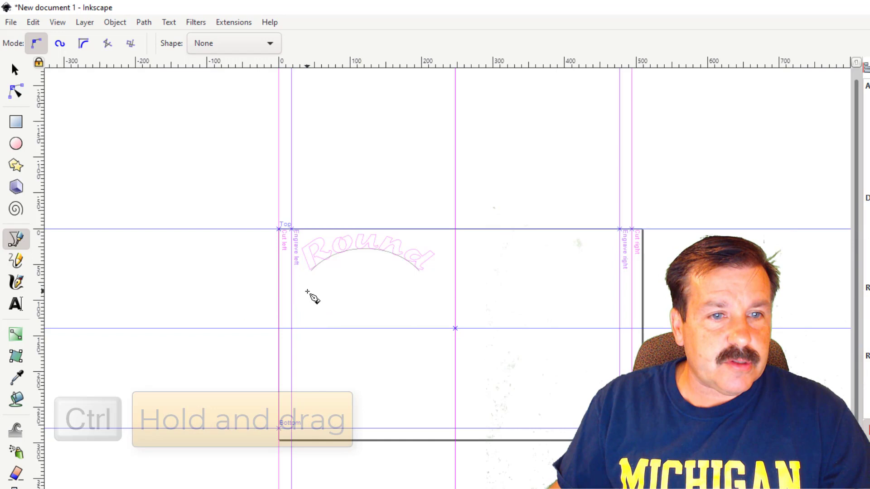
ctrl+click(308, 292)
drag(330, 294, 437, 293)
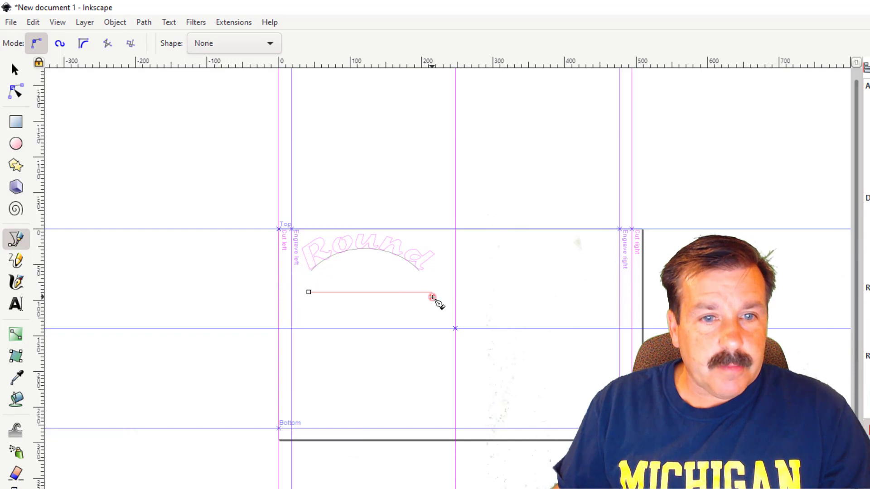
click(431, 297)
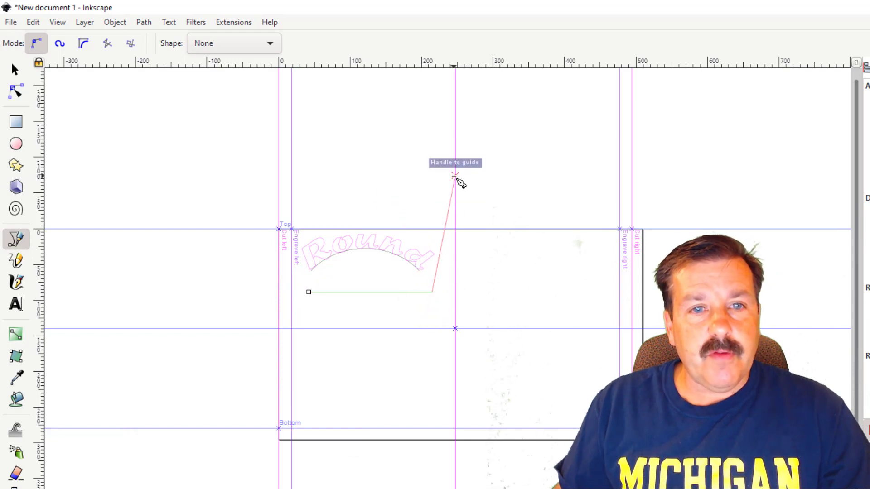
key(Return)
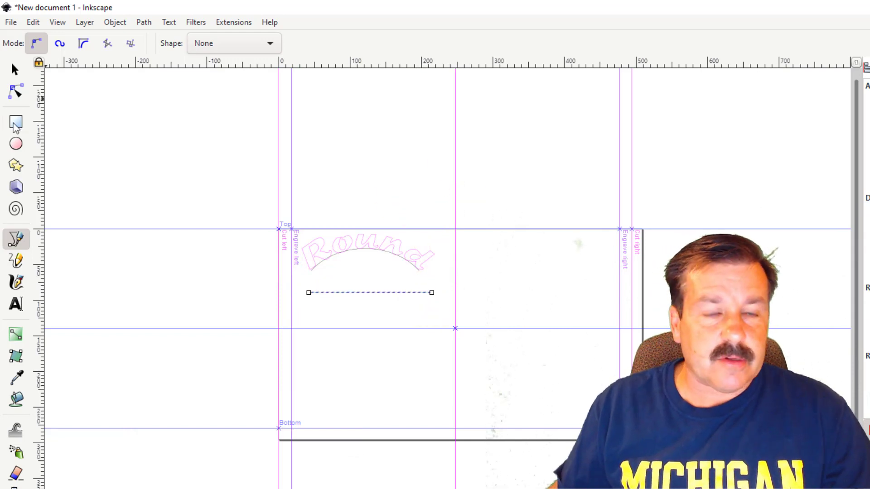
Add a middle node to the line and space its three nodes evenly
click(15, 93)
double_click(342, 292)
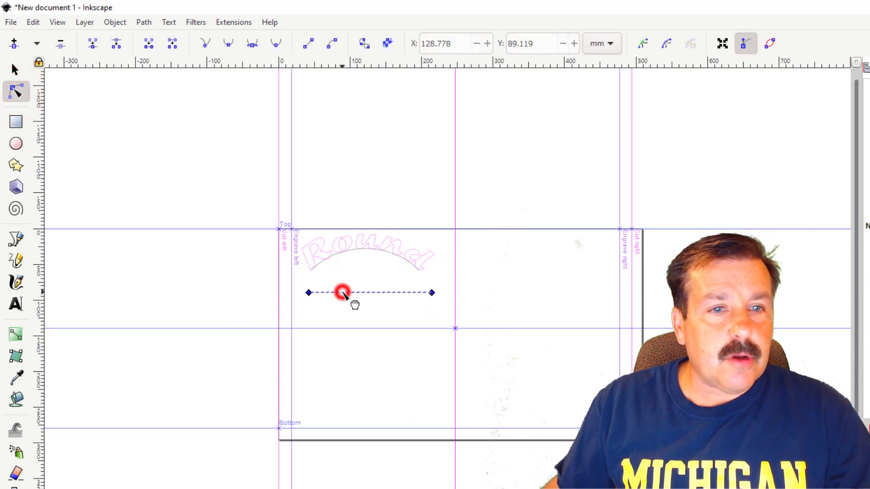
drag(265, 279, 460, 319)
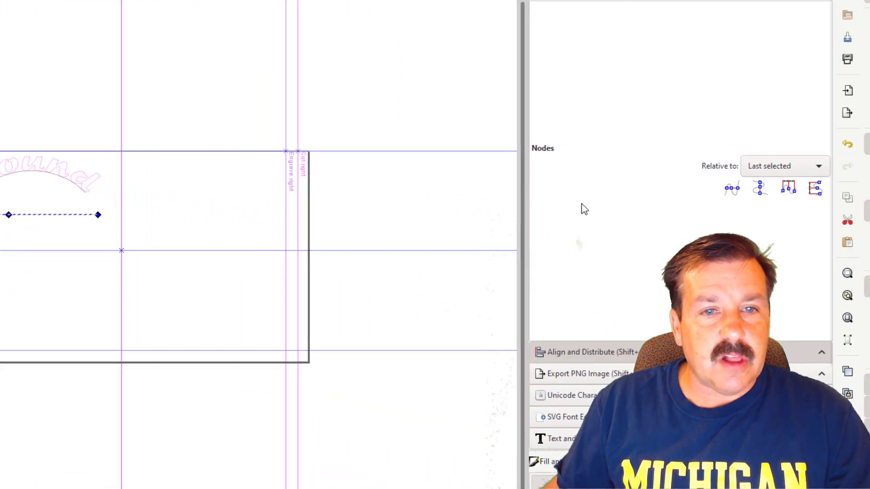
click(770, 183)
Pull the middle node down, make it smooth and symmetric, and lengthen its handles
click(17, 210)
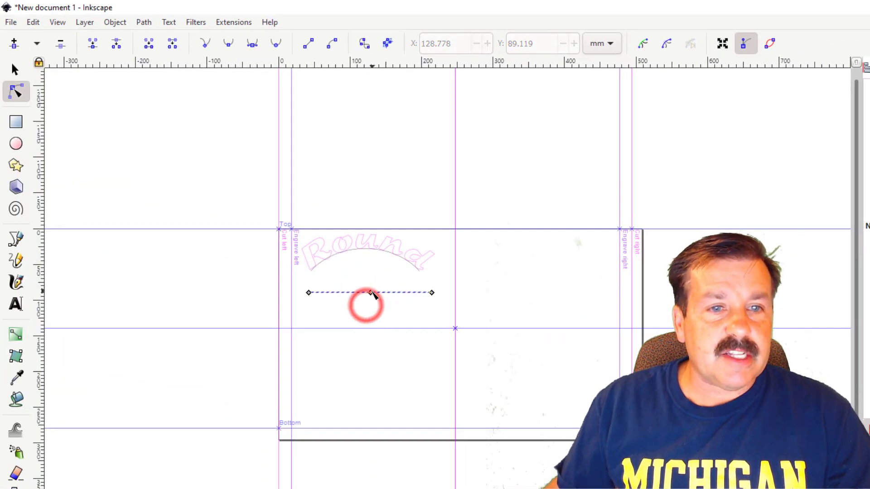
click(371, 293)
drag(371, 293, 371, 318)
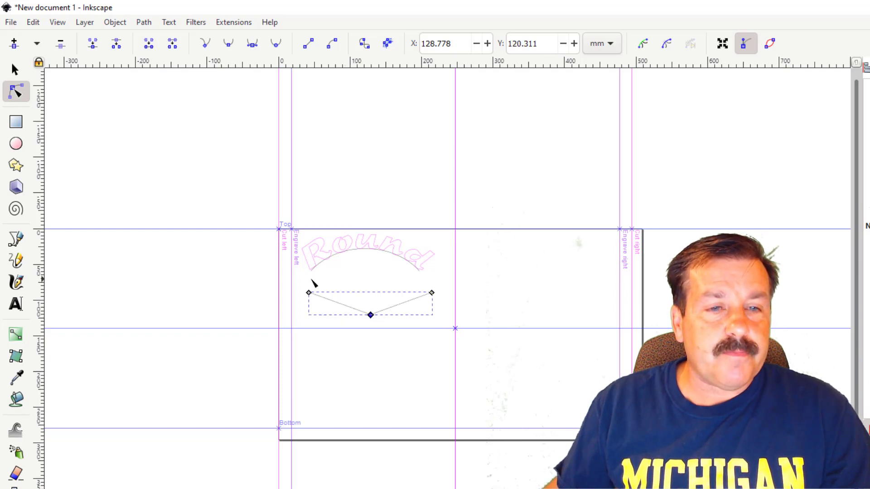
click(277, 44)
click(253, 43)
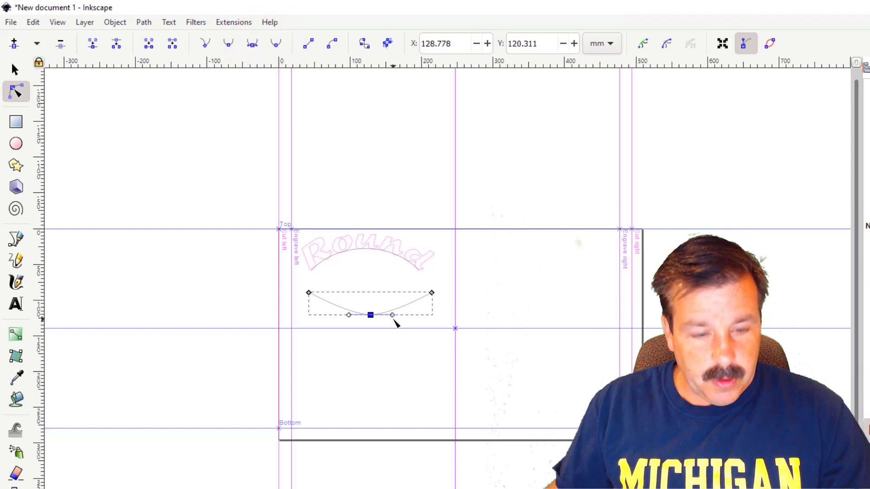
ctrl+click(393, 315)
ctrl+click(371, 315)
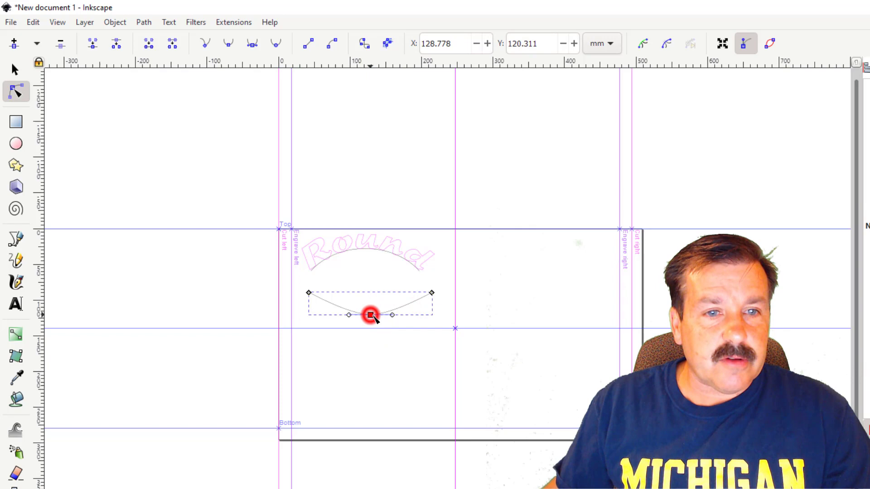
drag(393, 315, 408, 315)
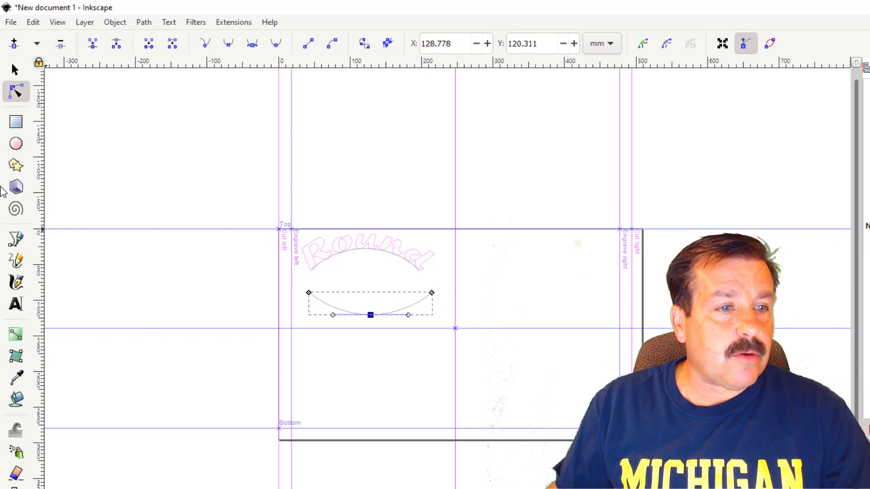
Change the Tuit text's font family to Splash
key(t)
click(70, 43)
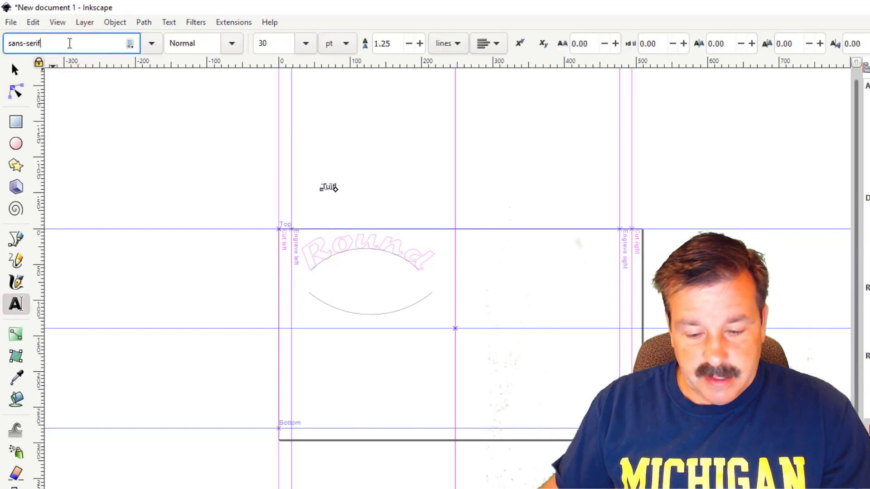
triple_click(70, 43)
text(spl)
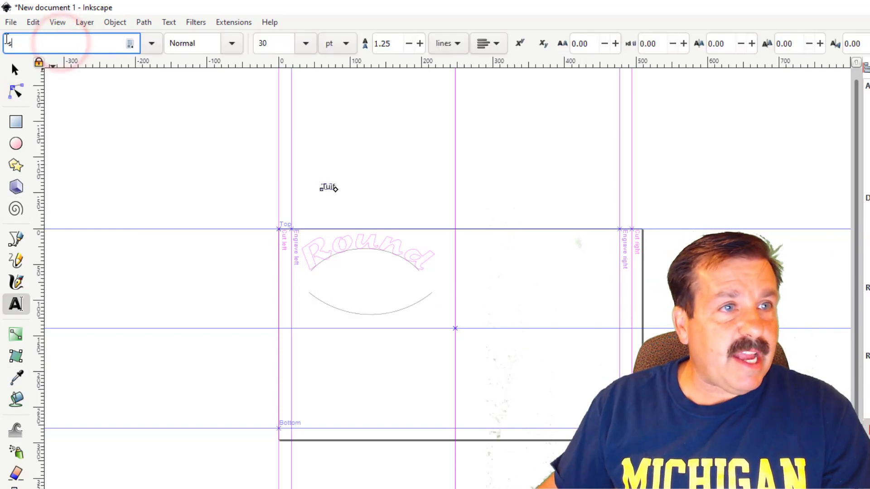
click(32, 61)
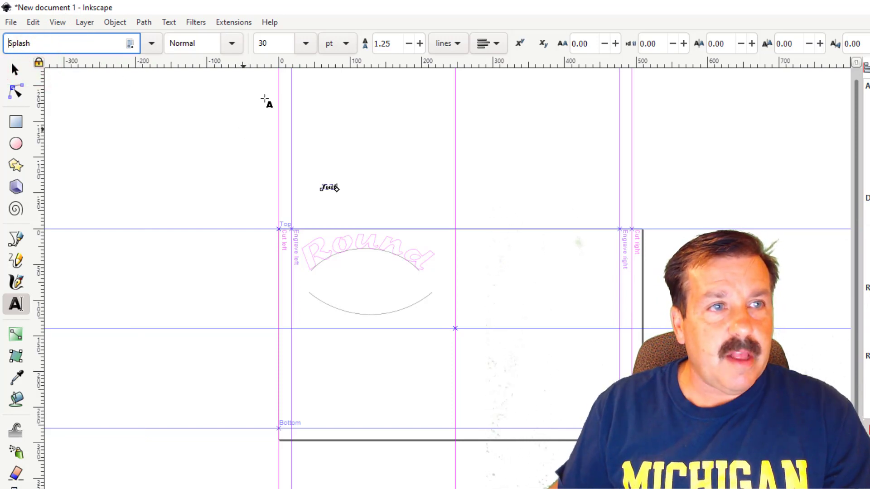
Set the Tuit font size to 250 pt
double_click(271, 43)
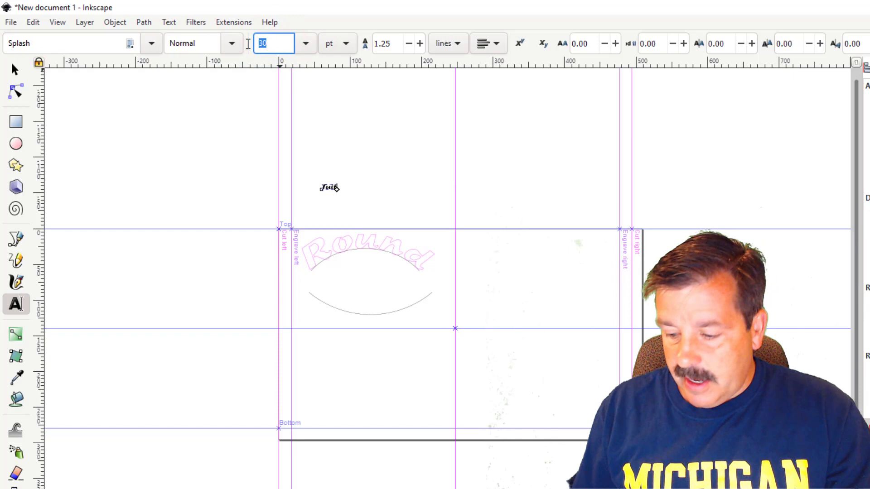
key(Return)
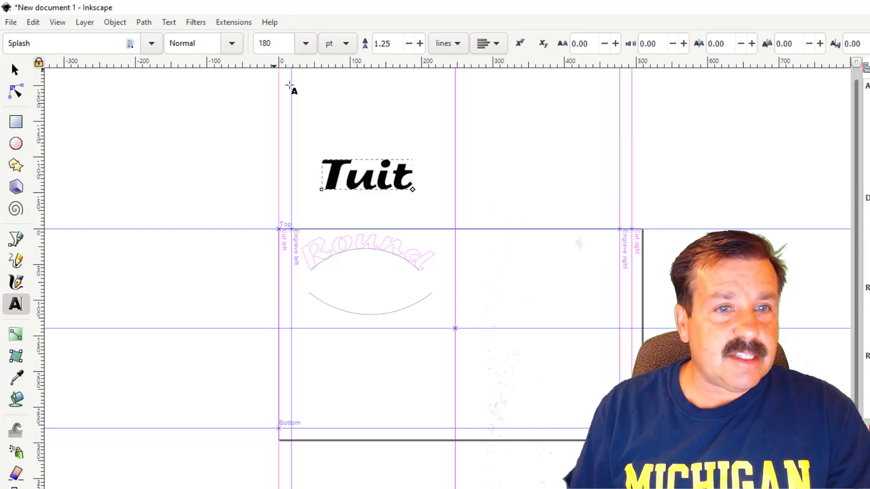
double_click(272, 43)
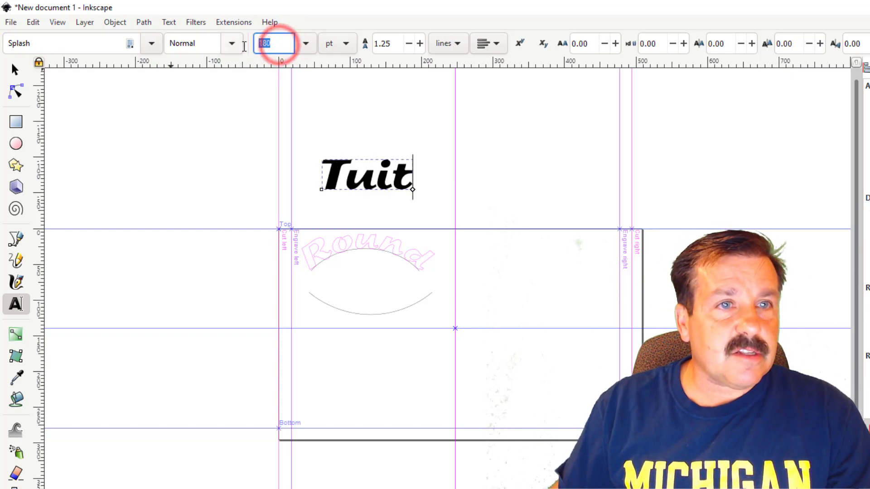
text(250)
key(Return)
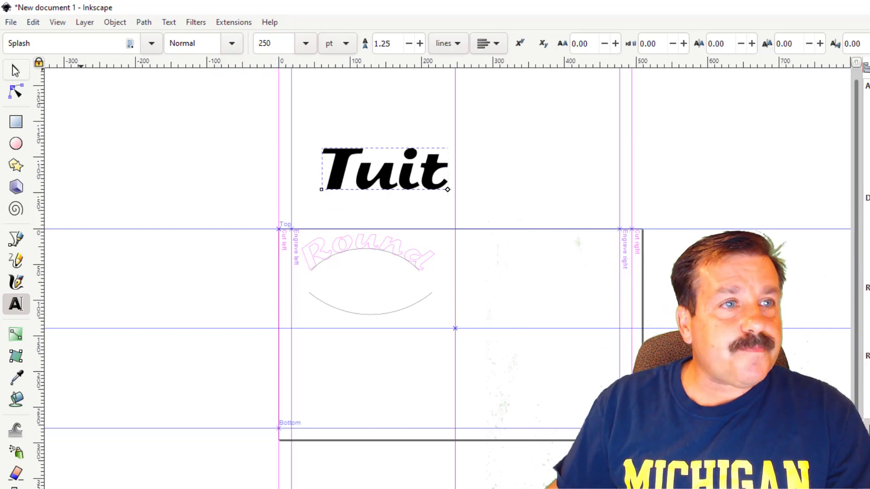
click(15, 70)
Put Tuit onto the lower arc and resize it to 230 pt
shift+click(343, 271)
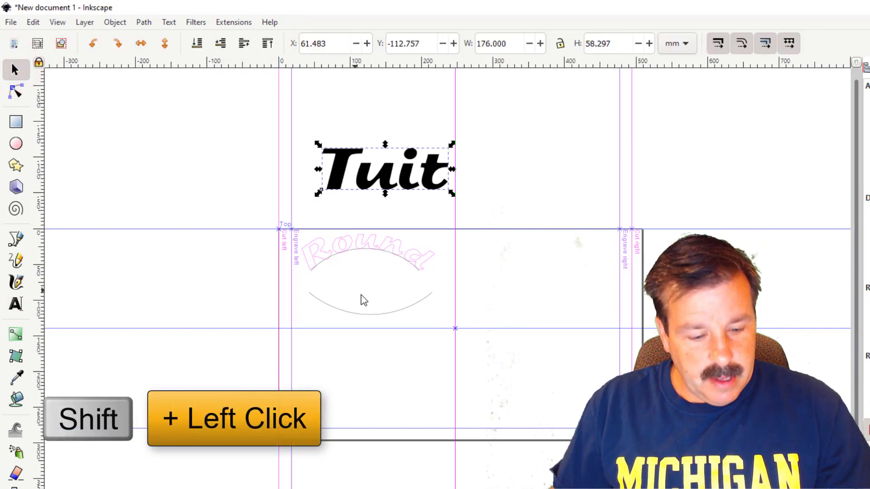
shift+click(371, 316)
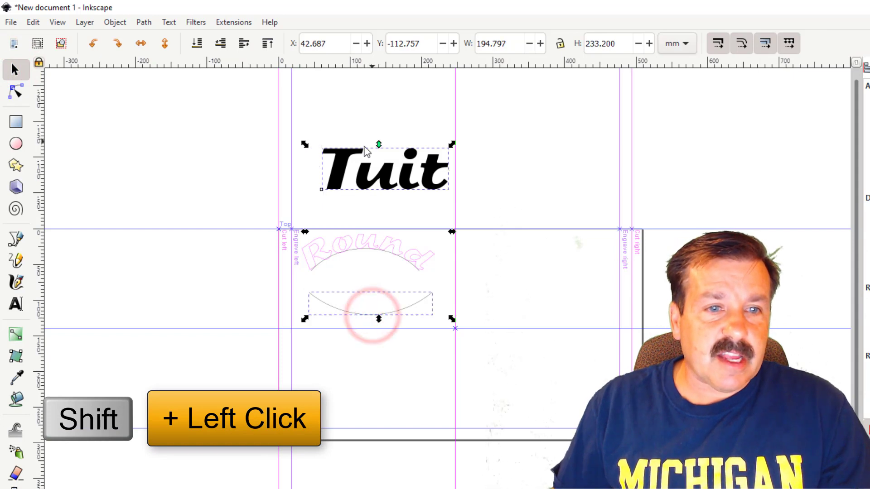
click(169, 22)
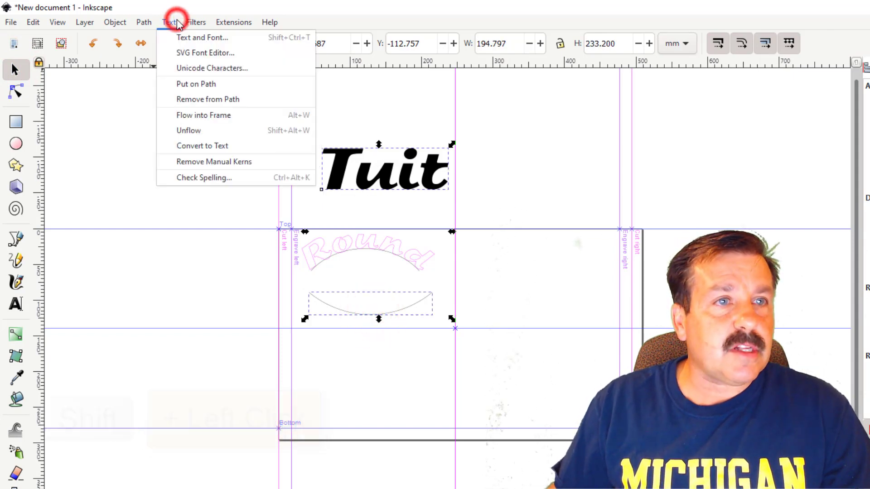
click(186, 85)
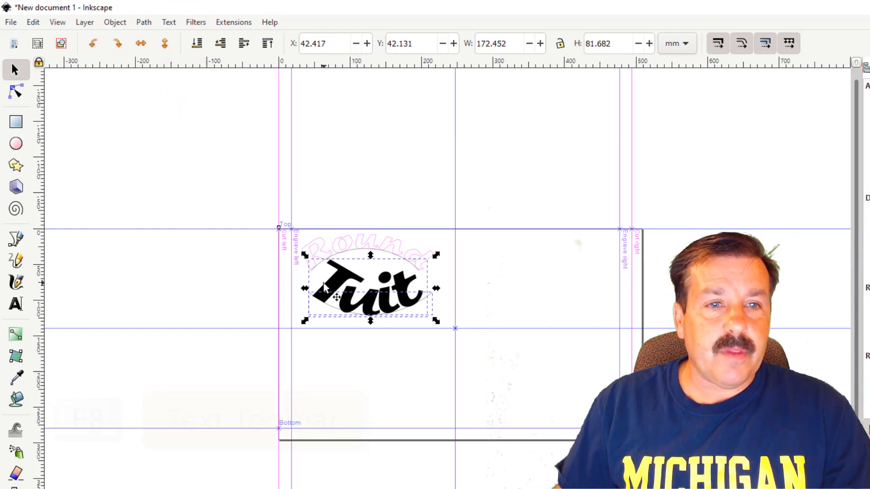
key(F8)
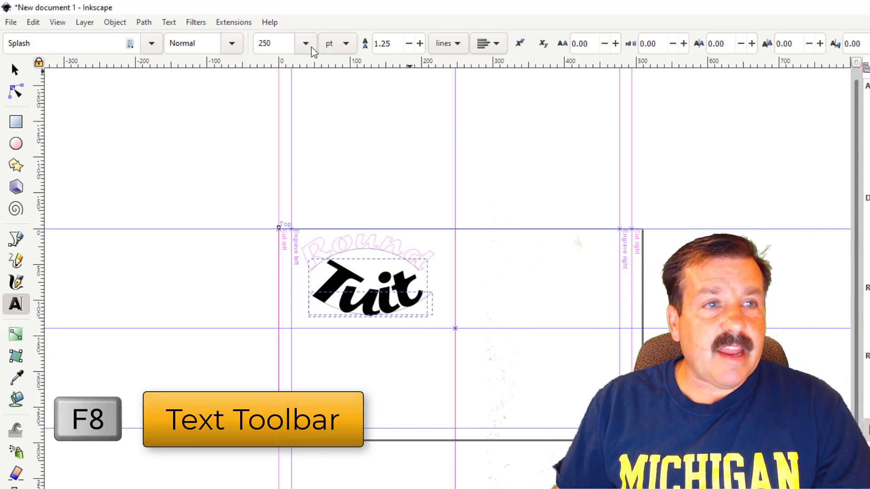
double_click(250, 43)
text(230)
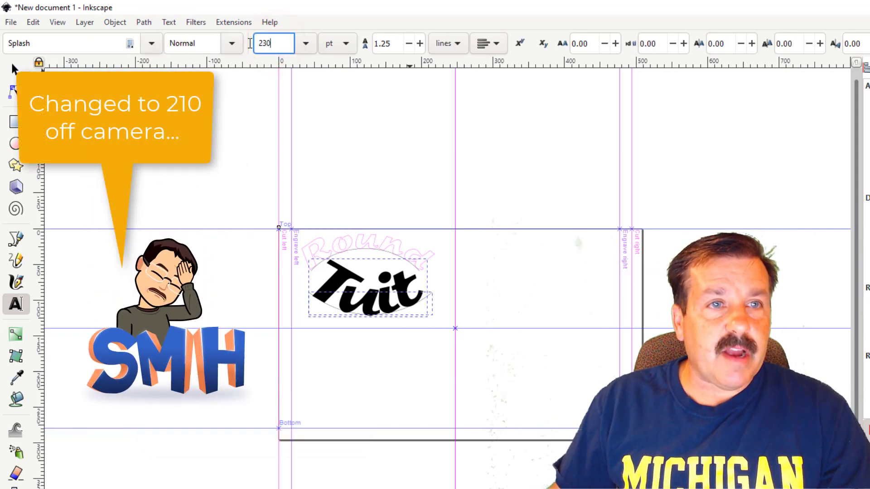
key(Return)
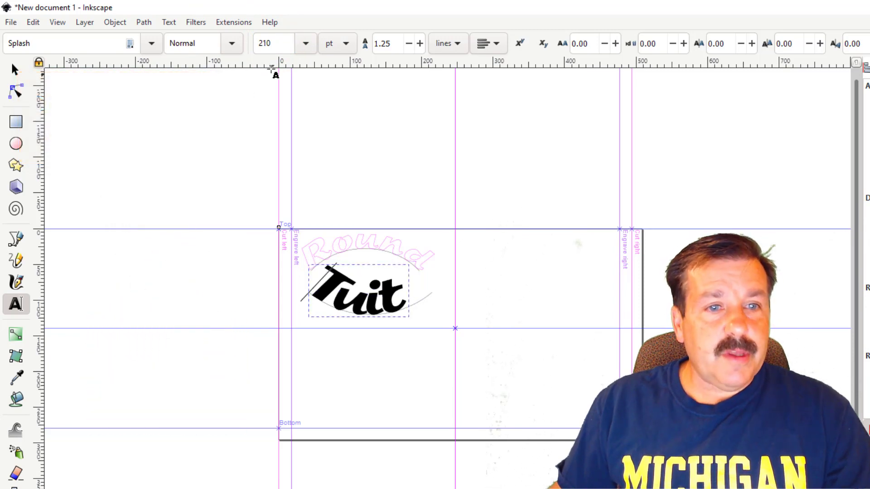
Widen Tuit's letter spacing, trying 10 and 20 before settling on 35
double_click(592, 43)
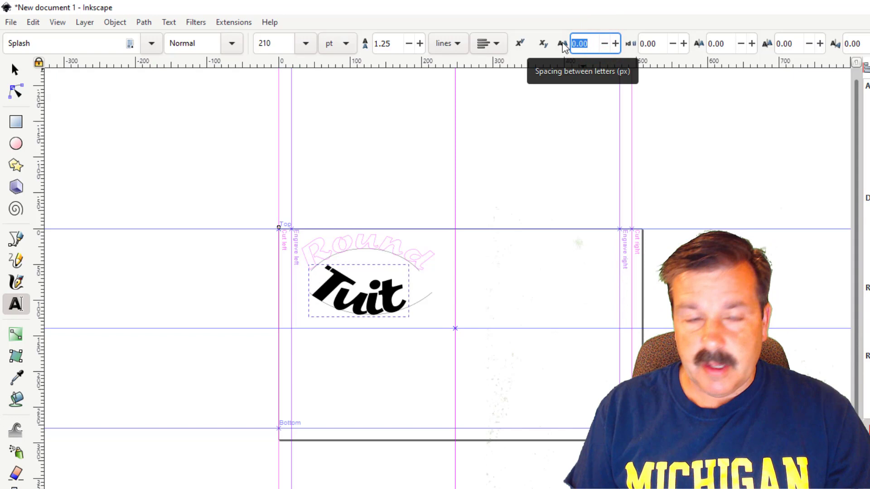
text(10)
key(Return)
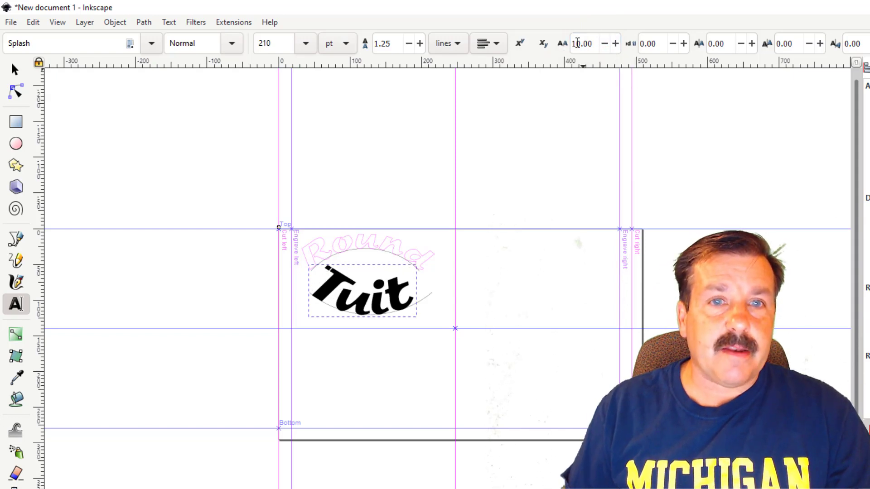
double_click(575, 43)
text(20)
key(Return)
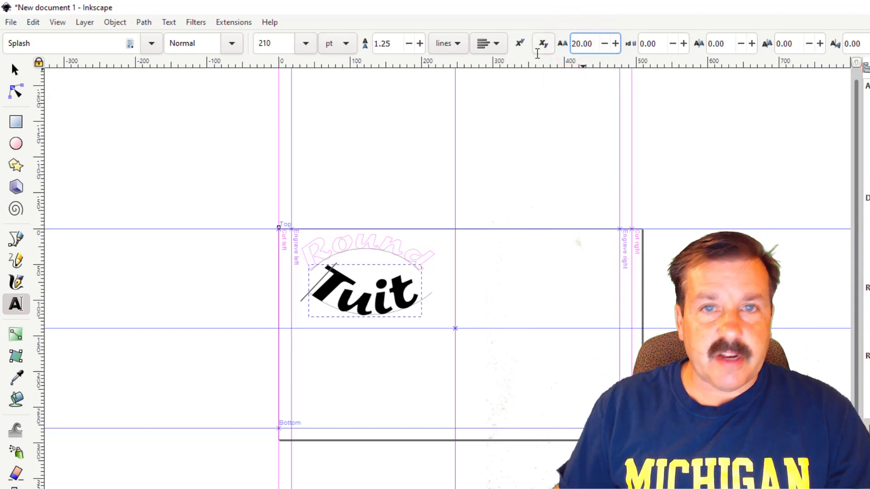
double_click(579, 43)
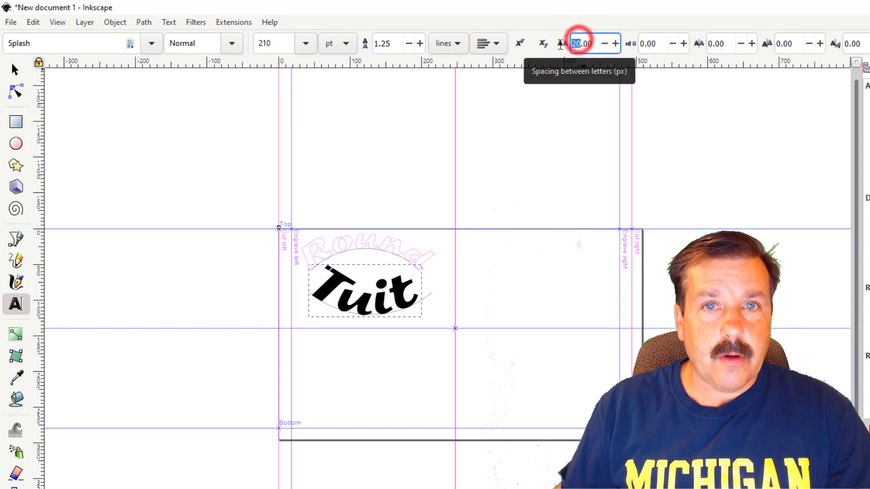
text(3)
text(5)
key(Return)
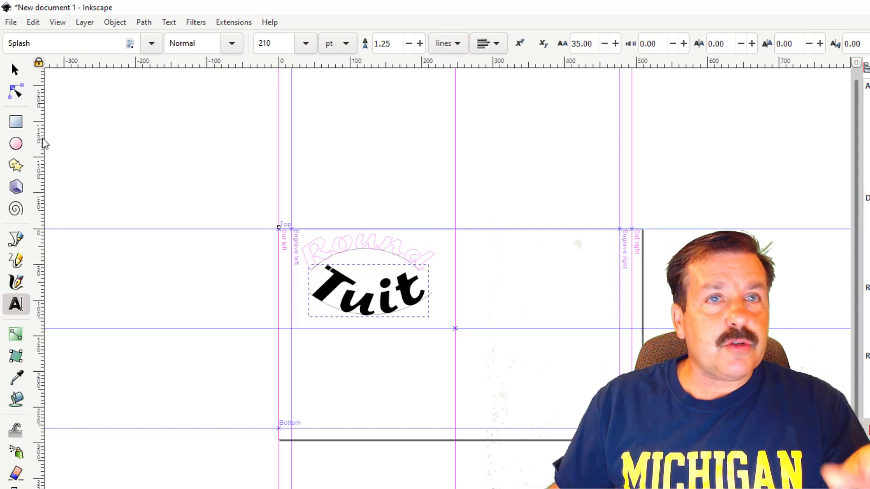
Convert the Tuit text into paths with Object to Path
click(15, 69)
click(233, 278)
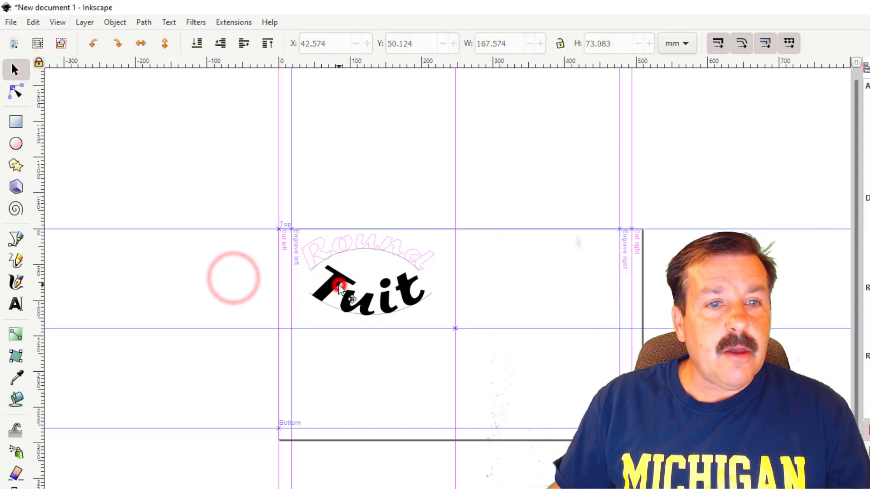
click(338, 284)
click(150, 25)
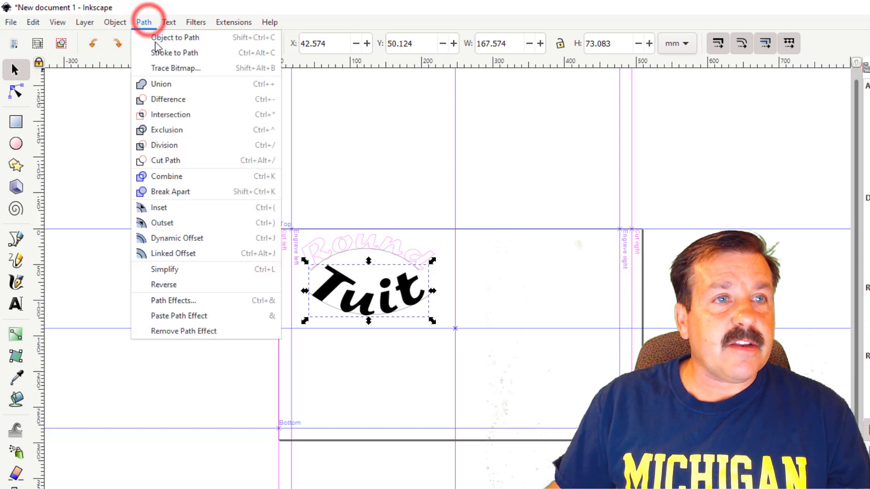
click(154, 37)
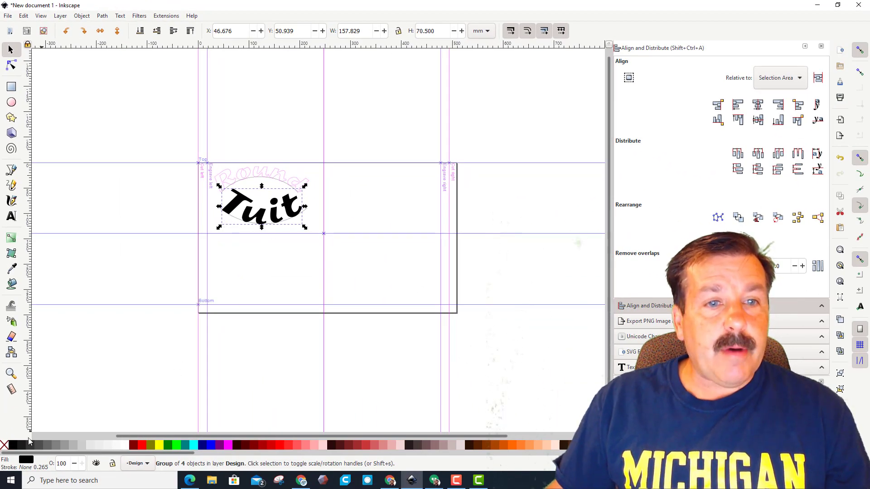
Remove the Tuit lettering's fill and set its stroke to fuchsia
click(4, 445)
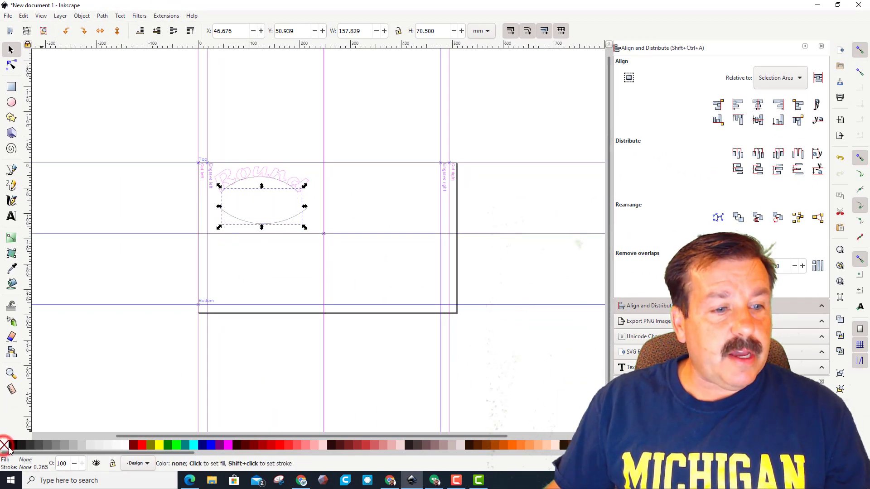
right_click(228, 445)
click(251, 405)
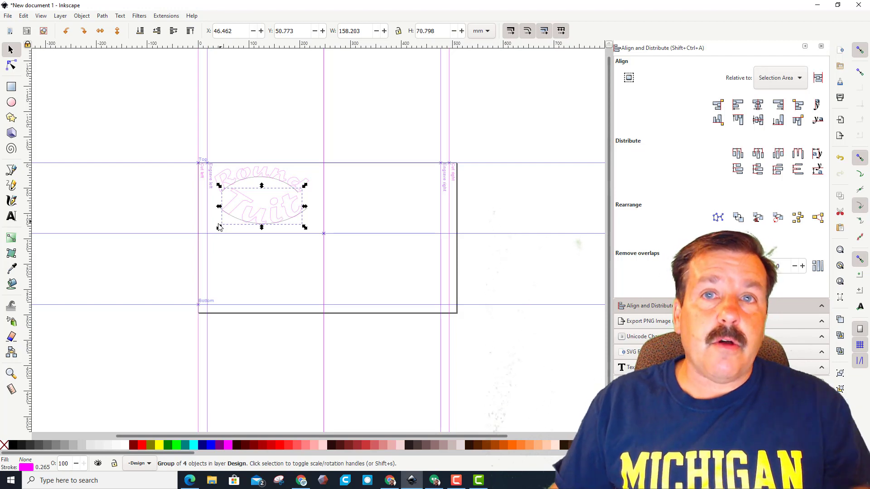
Delete the guide arc under Round, undoing an accidental deletion of Round
click(206, 238)
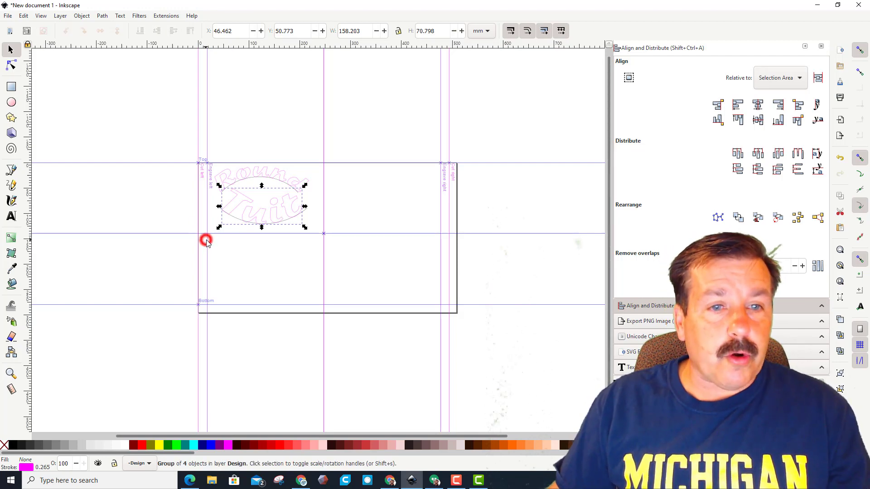
click(236, 220)
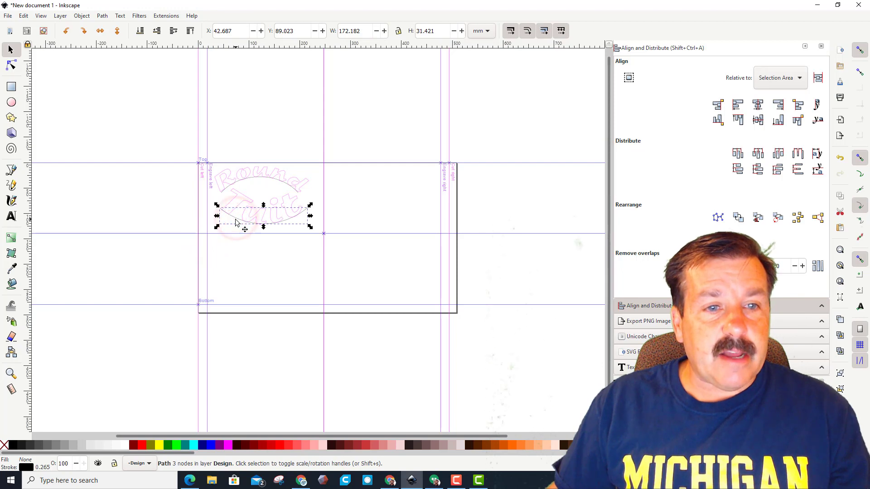
key(Escape)
click(236, 183)
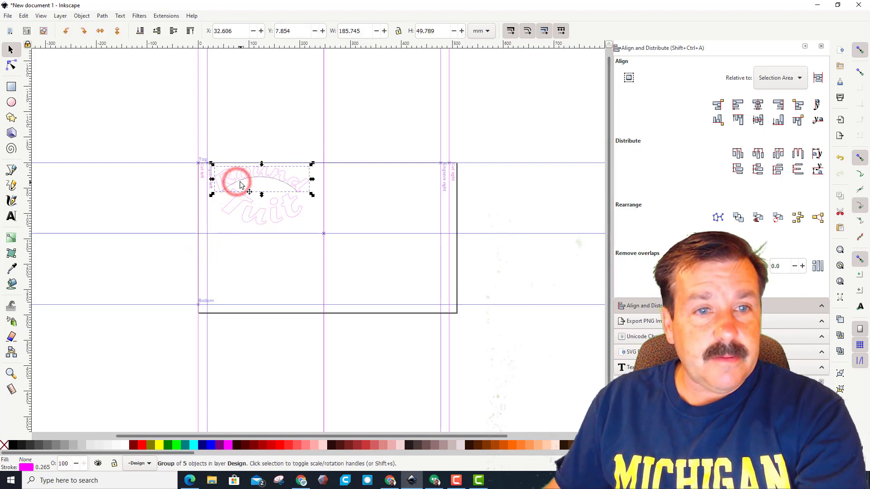
click(246, 181)
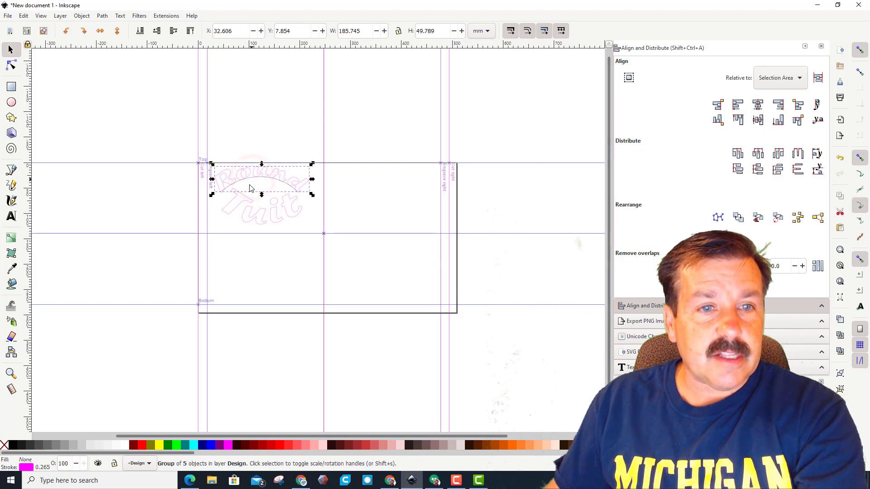
key(Delete)
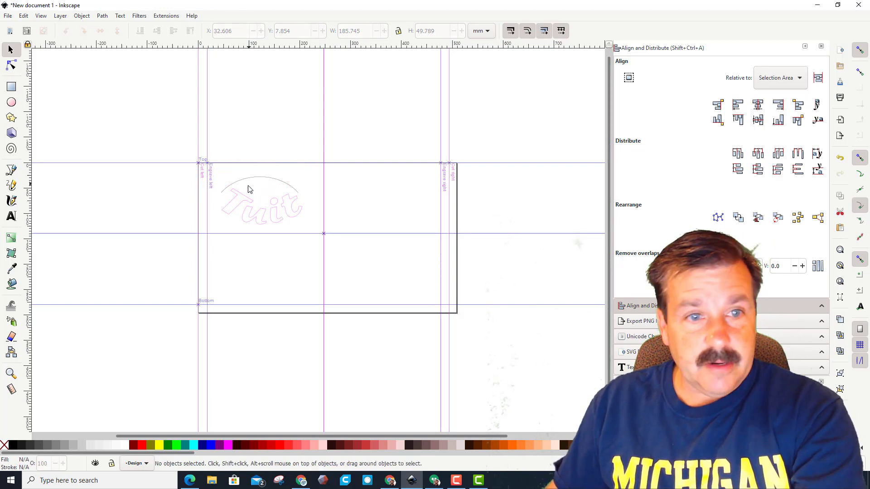
key(ctrl+z)
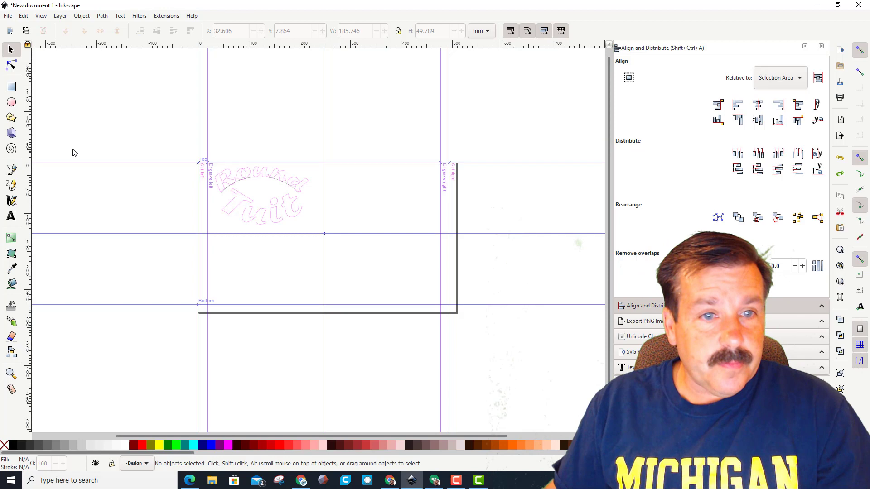
ctrl+scroll(250, 193, up, 4)
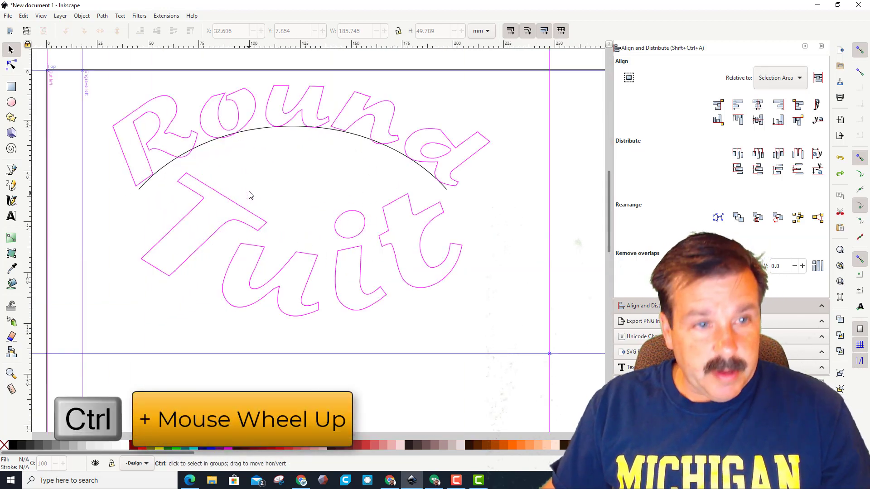
click(208, 147)
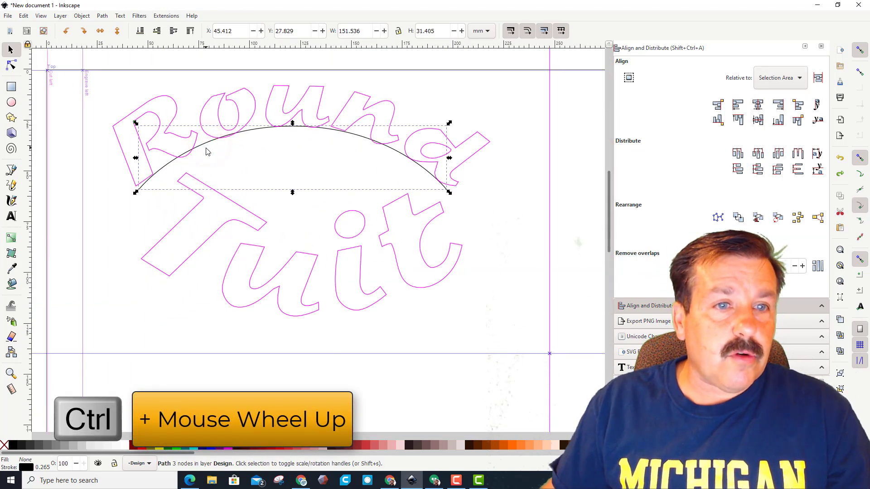
key(Delete)
Move the Tuit outlines lower and slightly right, directly beneath Round
scroll(215, 207, down, 1)
scroll(214, 204, down, 5)
scroll(213, 199, up, 5)
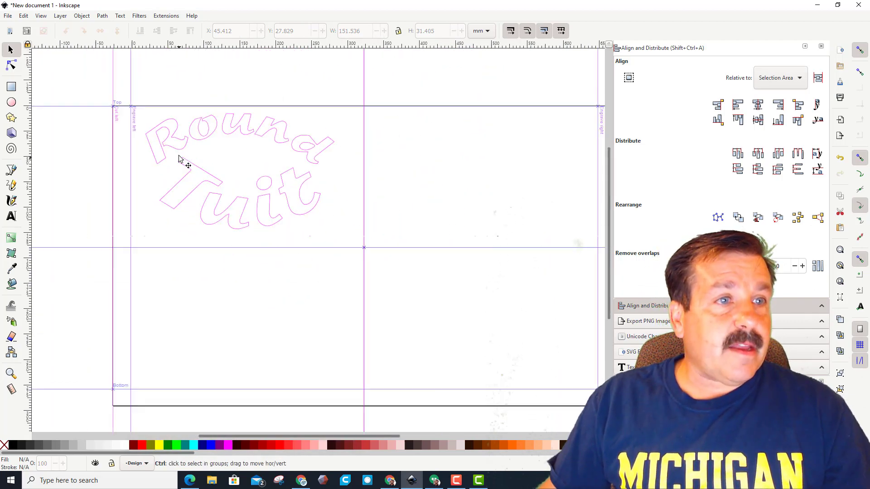
ctrl+scroll(179, 159, down, 1)
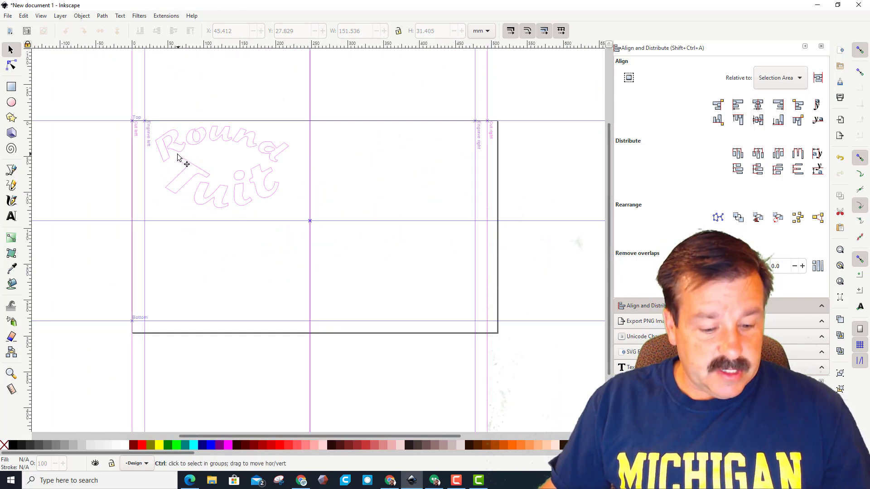
click(190, 177)
drag(191, 178, 187, 194)
drag(234, 220, 243, 227)
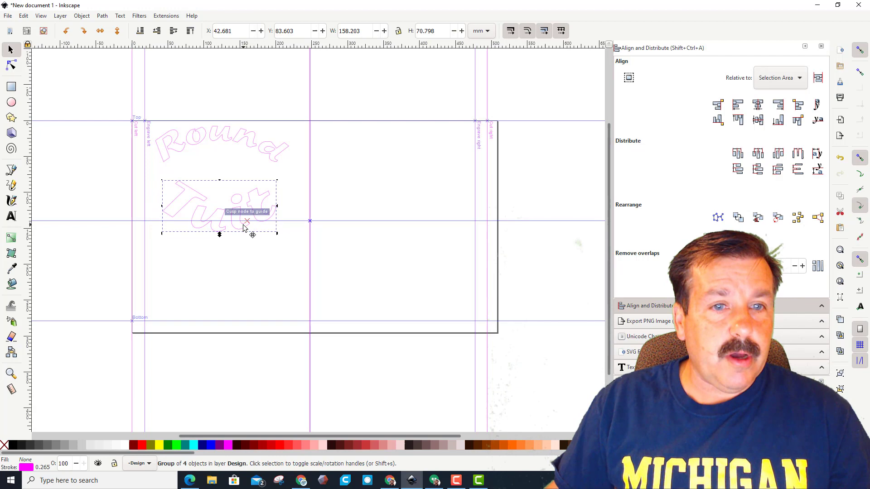
click(211, 163)
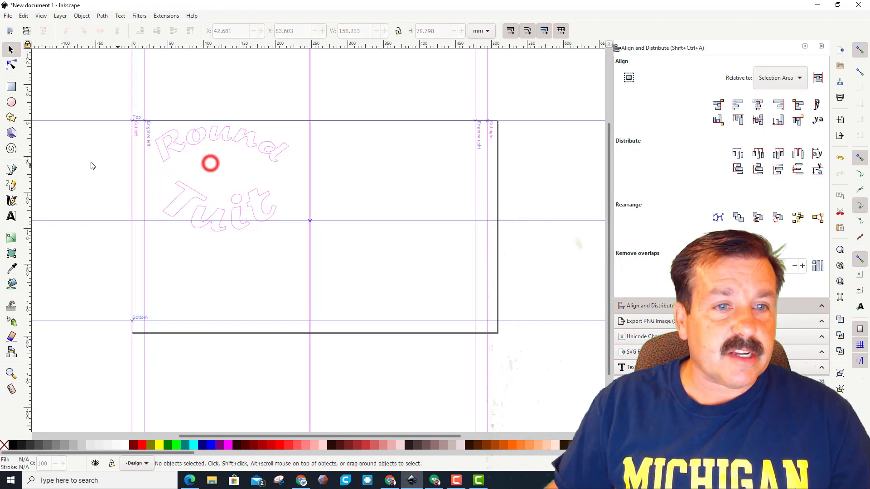
click(12, 216)
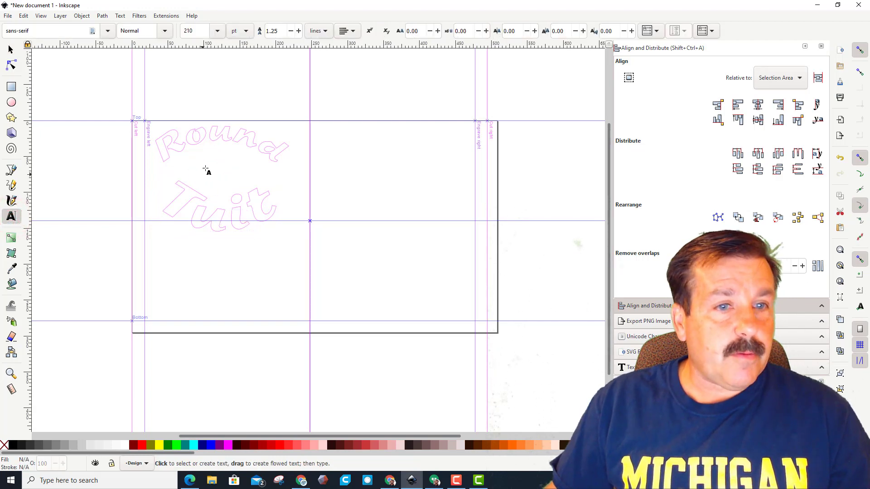
Add an 'A' in Splash at 220 pt and drag it between Round and Tuit
click(206, 165)
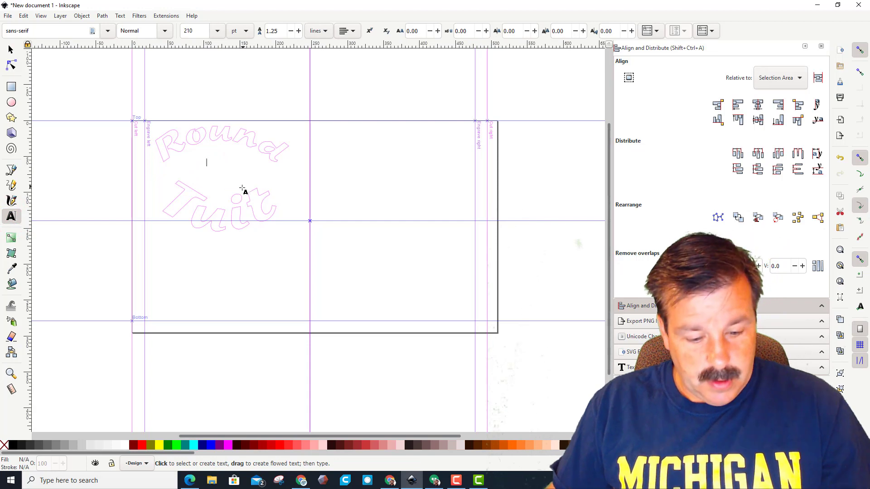
triple_click(46, 29)
text(sp)
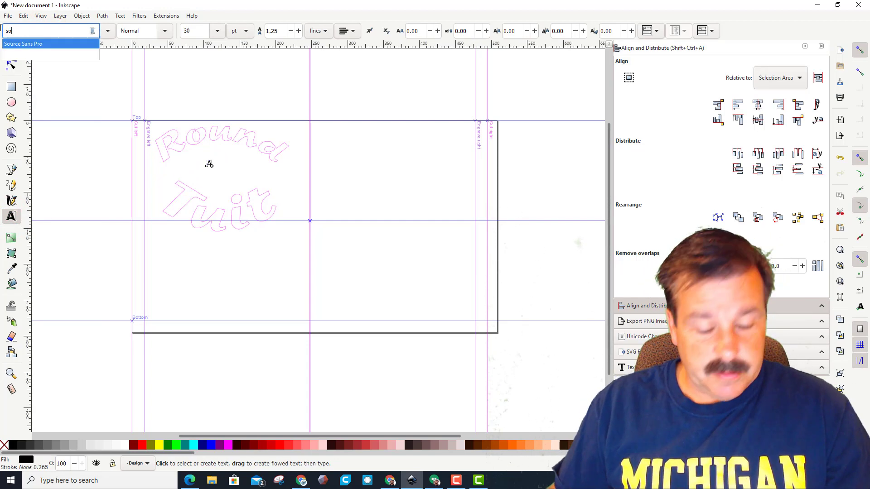
click(19, 45)
triple_click(189, 31)
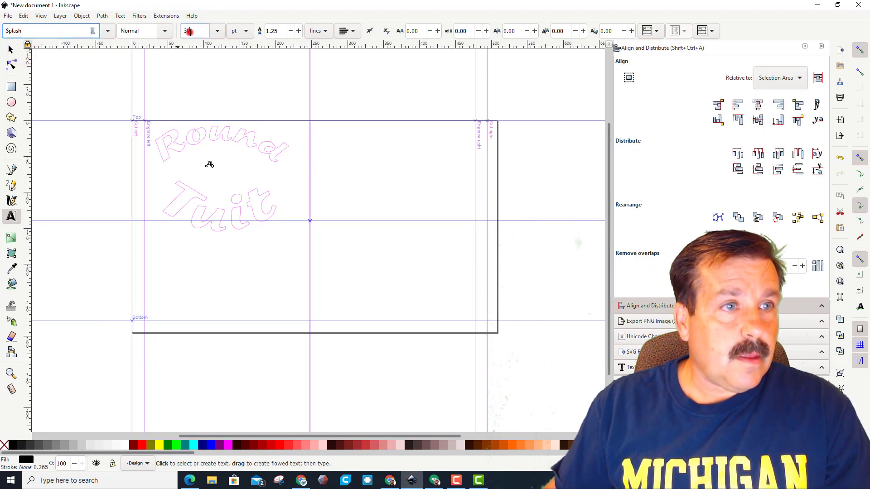
text(220)
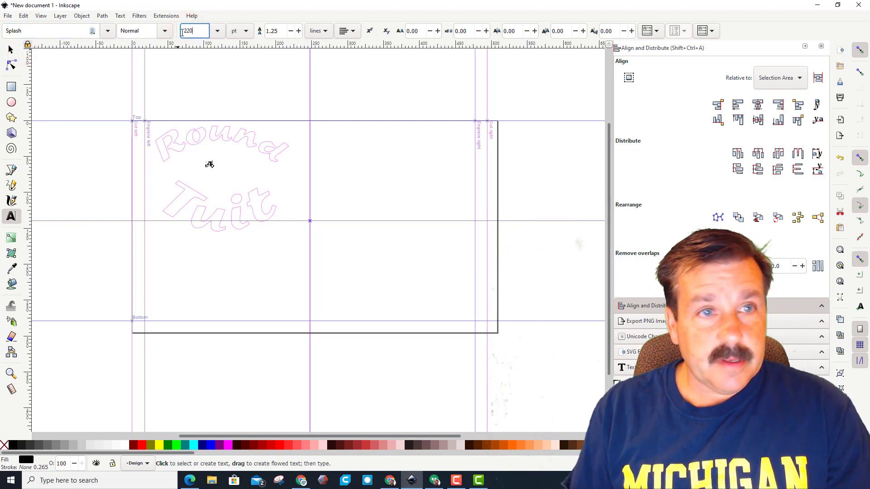
key(Return)
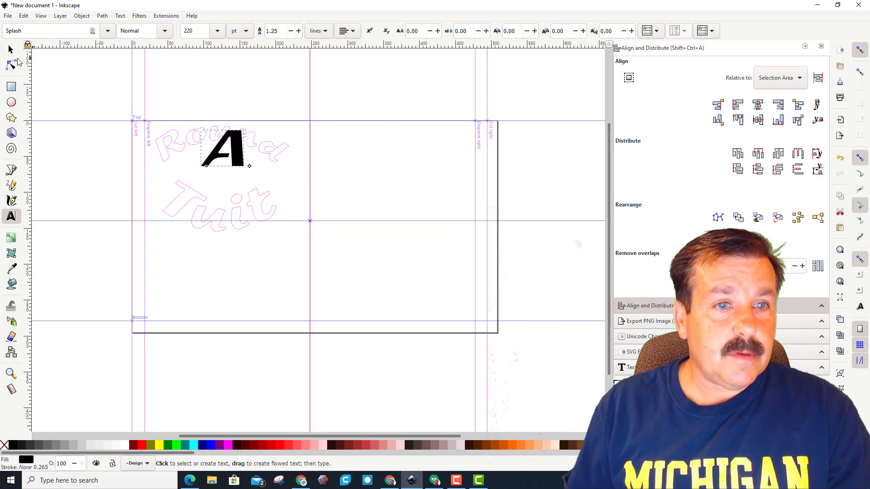
click(10, 49)
drag(236, 165, 225, 186)
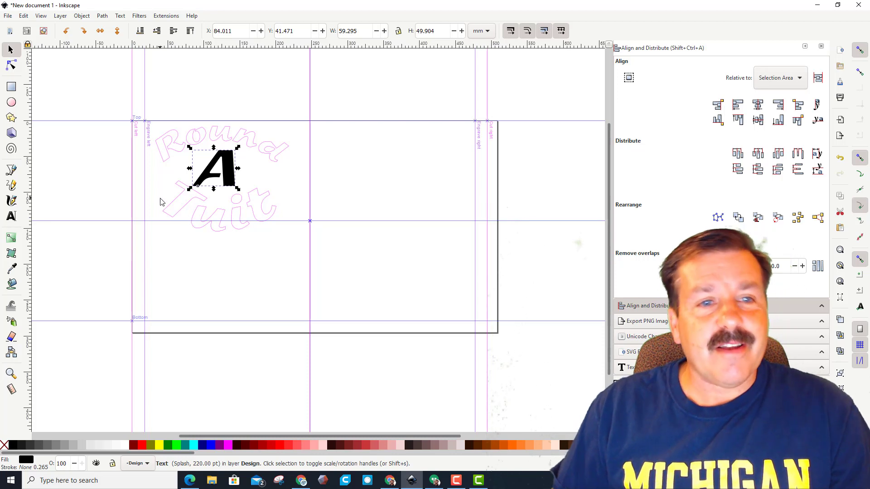
Convert the A to a path with no fill and a fuchsia stroke, matching Round and Tuit
key(ctrl+g)
click(103, 15)
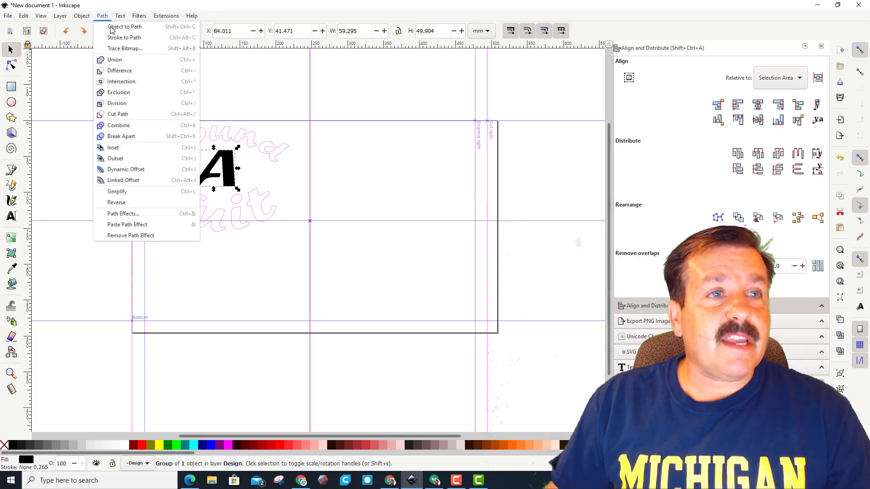
click(111, 27)
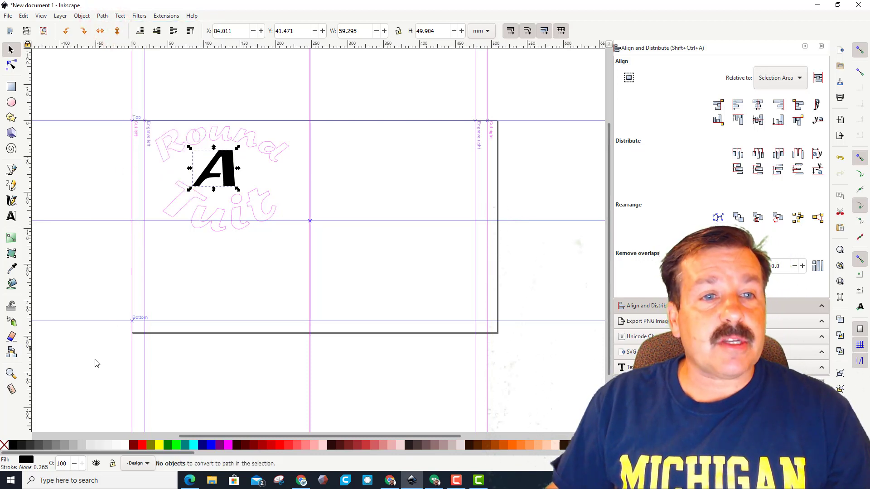
click(5, 446)
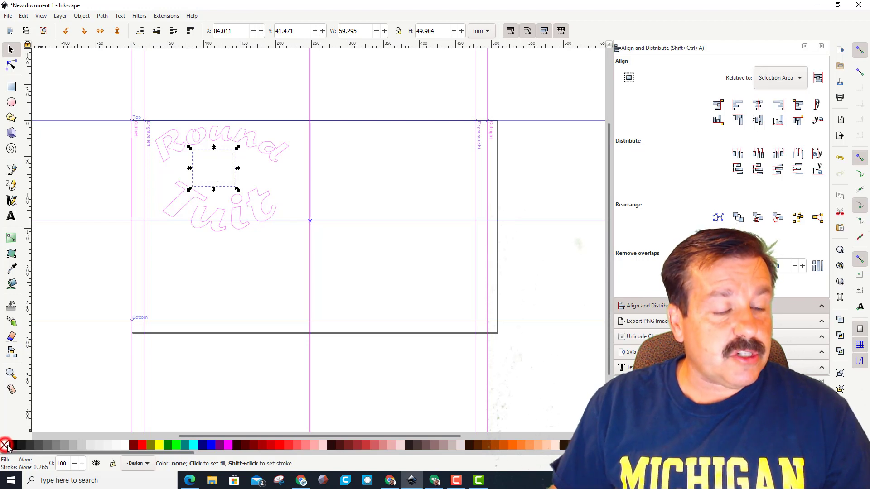
right_click(227, 446)
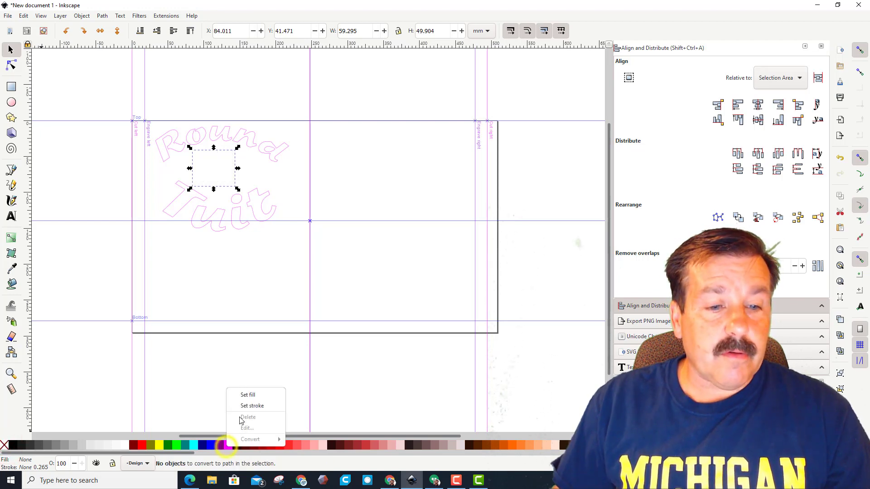
click(252, 405)
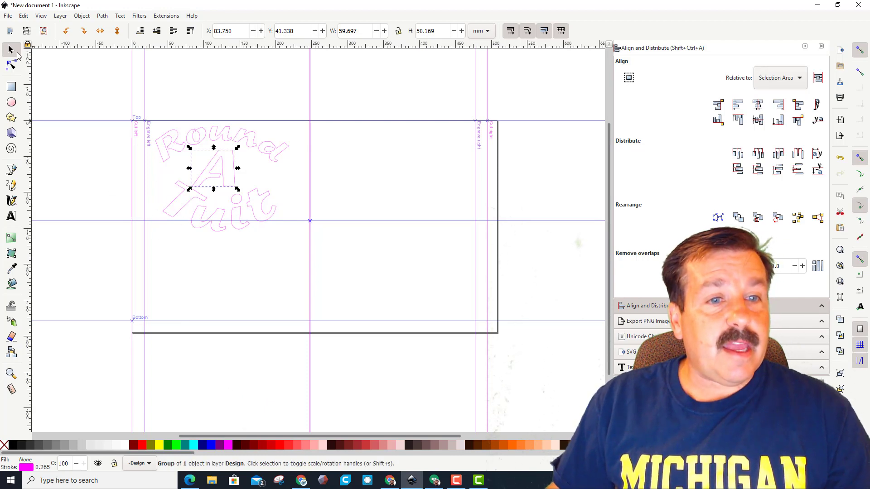
Save the document as 'round tuit.svg' in place of the default drawing.svg name
click(8, 16)
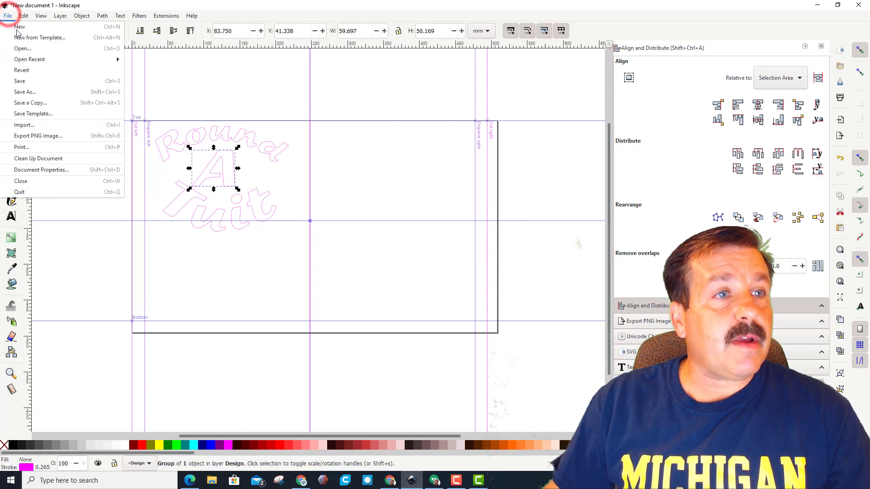
click(28, 83)
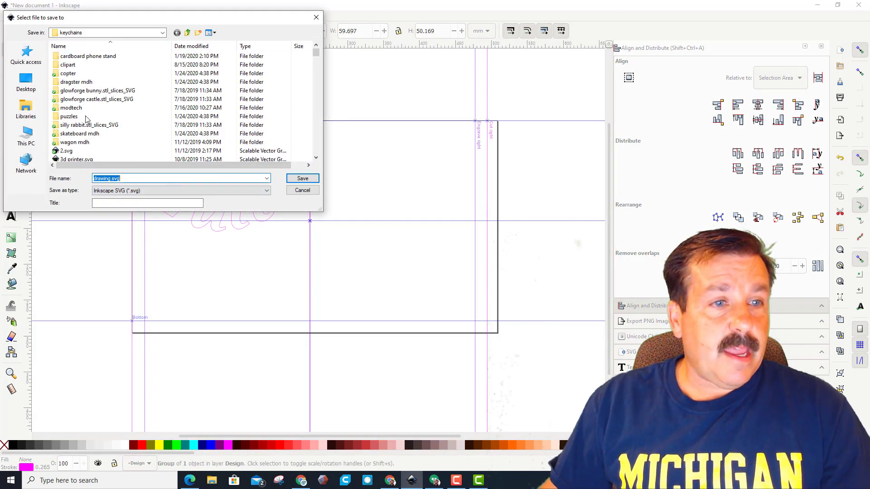
double_click(108, 178)
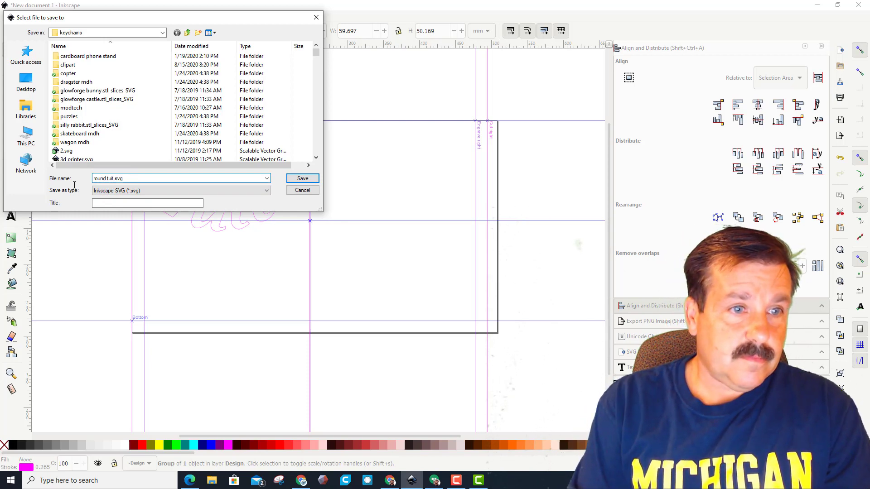
click(301, 178)
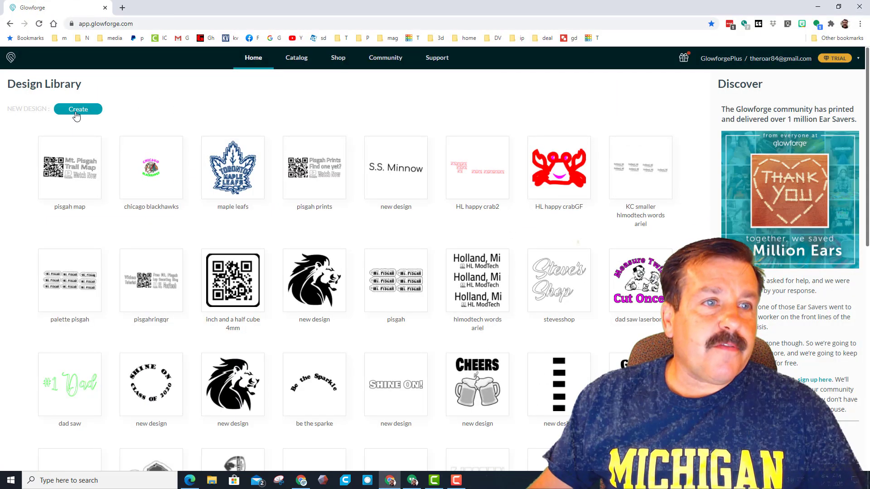
Open a new blank Glowforge design set to uncertified material, dismissing the thickness panel
click(75, 113)
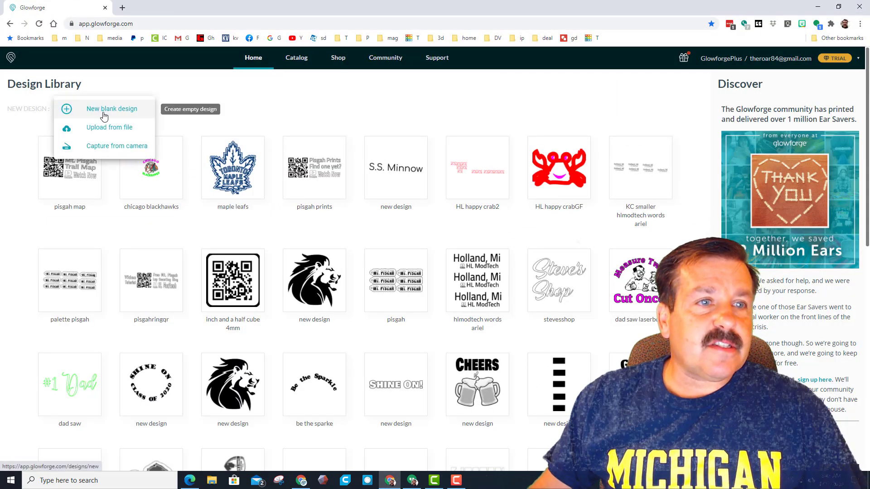
click(105, 112)
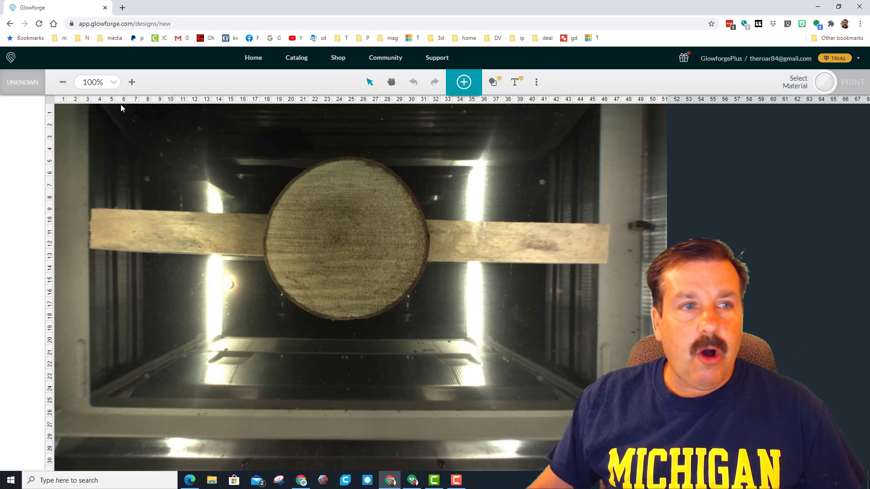
click(28, 83)
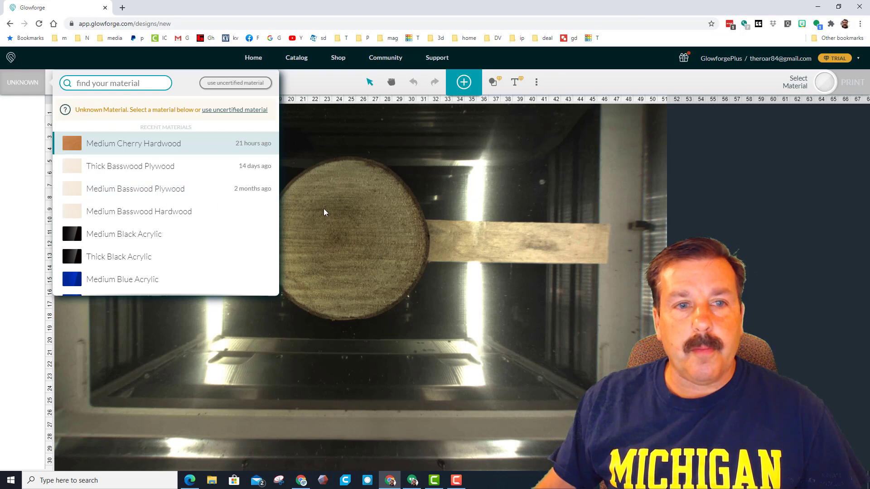
click(237, 111)
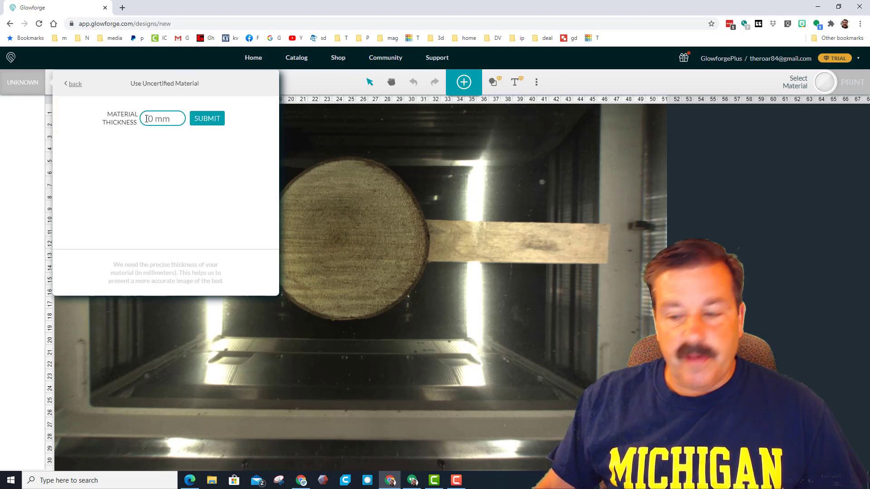
key(Escape)
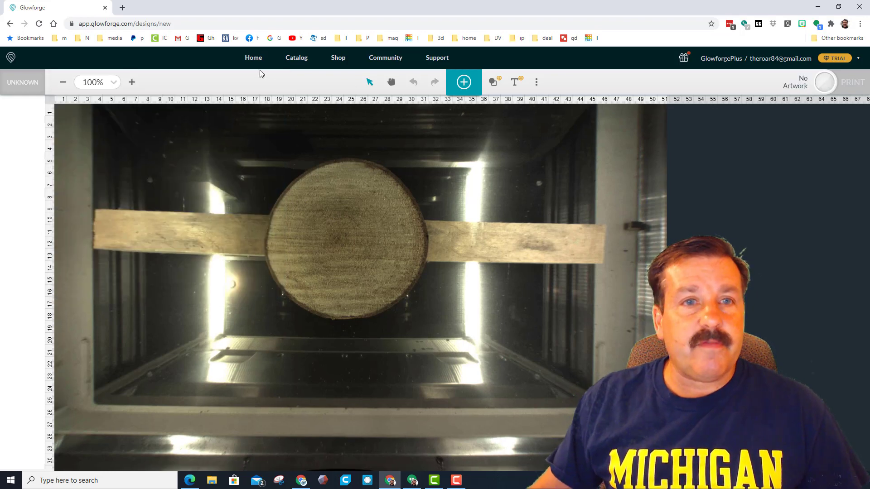
Upload round tuit.svg from the keychains folder, filtering by date modified 8/17/2020
click(463, 82)
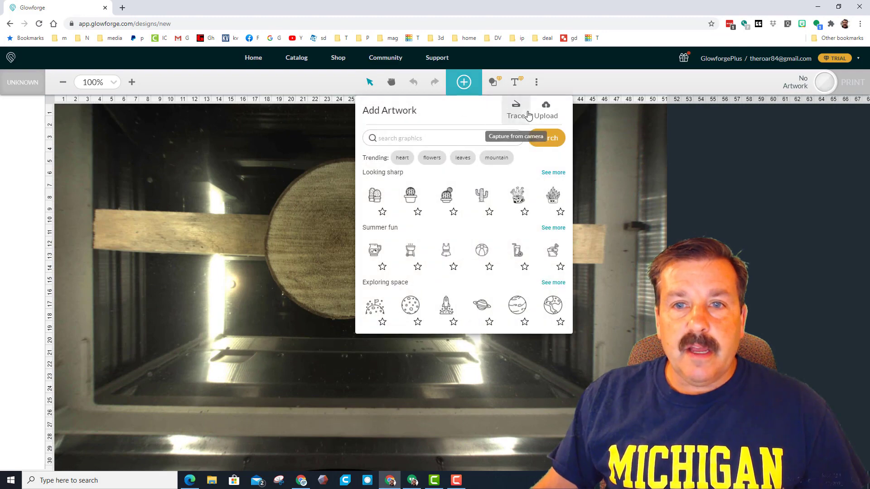
click(545, 111)
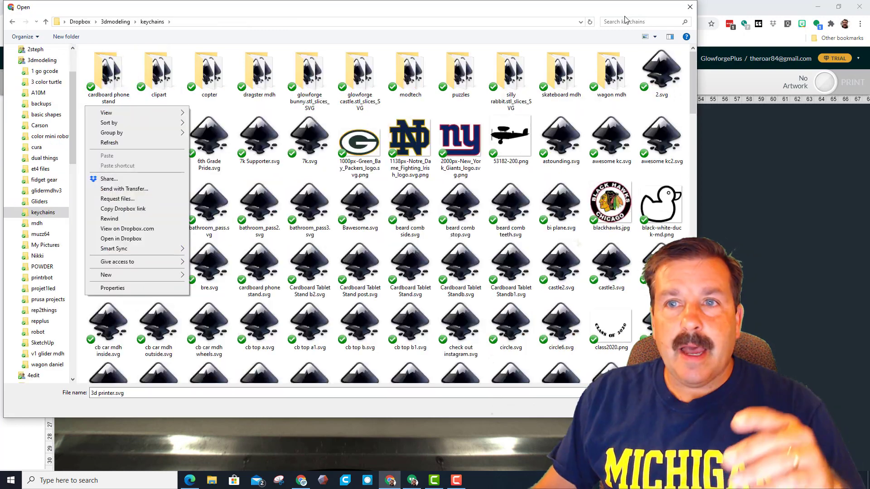
key(Escape)
click(623, 21)
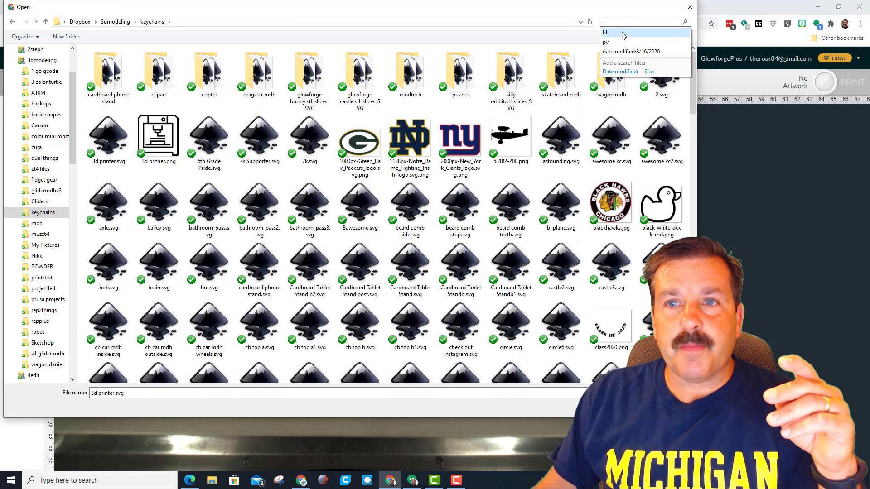
click(620, 72)
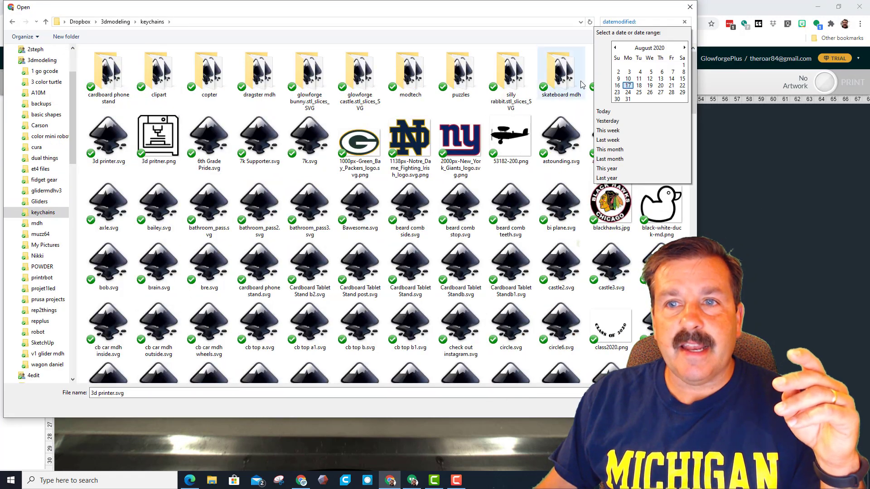
click(629, 86)
click(108, 74)
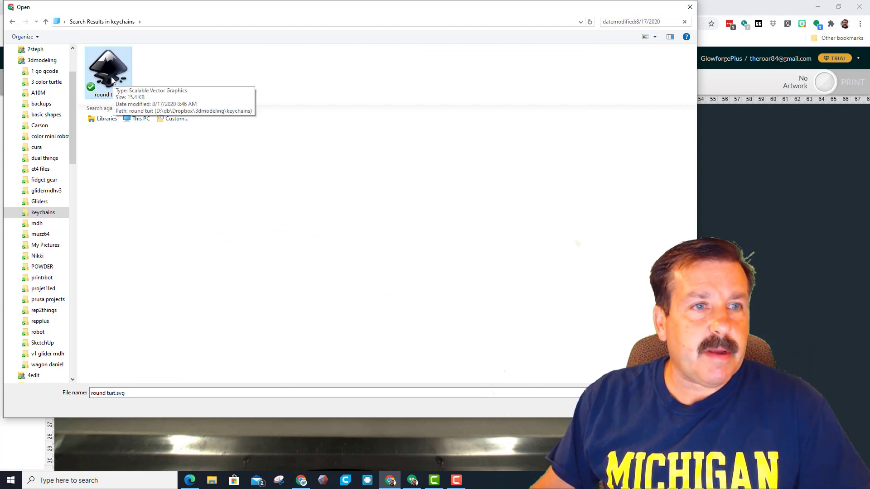
double_click(114, 81)
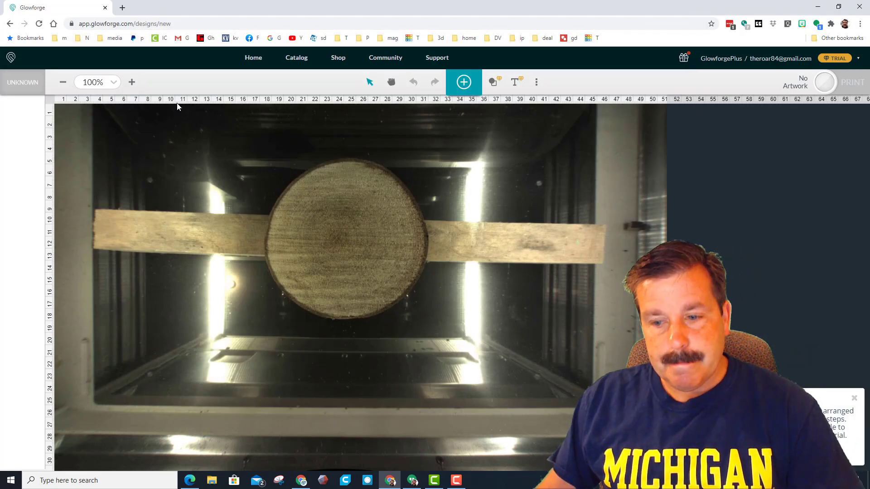
Drag the Round A Tuit artwork onto the wood round, scale it down proportionally and centre it
drag(136, 163, 294, 205)
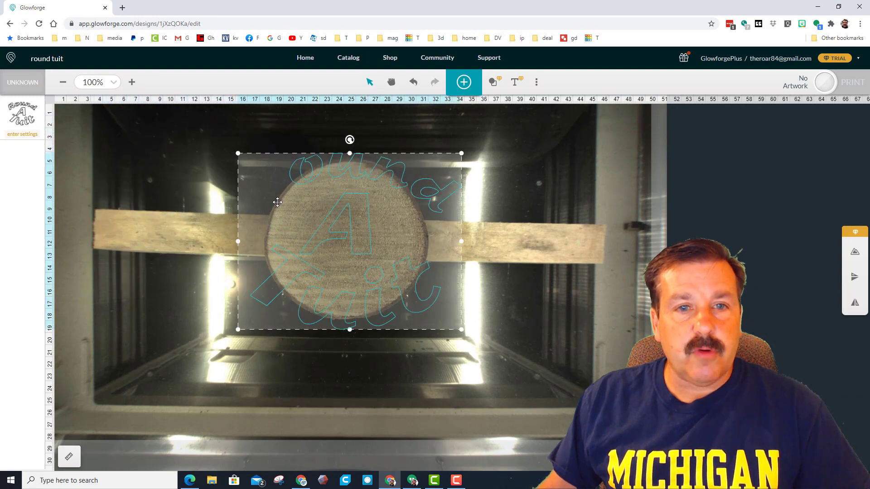
drag(459, 154, 371, 224)
drag(338, 265, 377, 234)
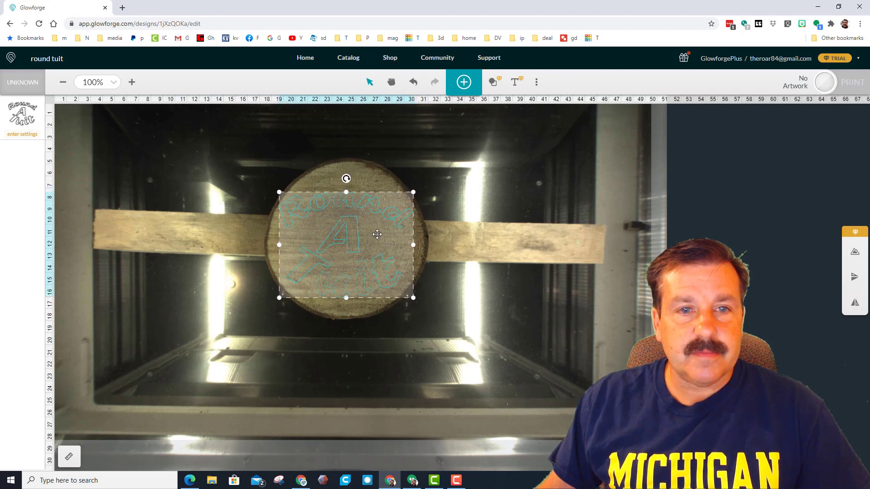
click(257, 186)
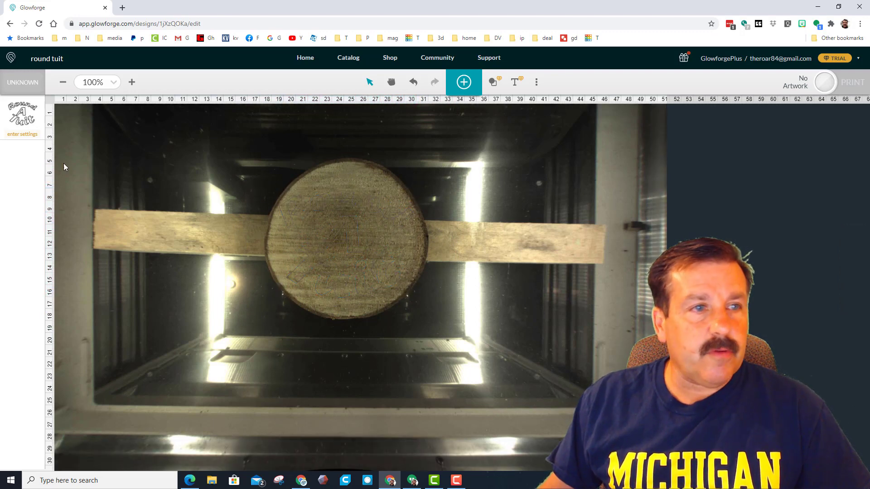
Set the artwork to Score using the 01.800.60 12mm preset with focus height changed to 2 mm
click(12, 134)
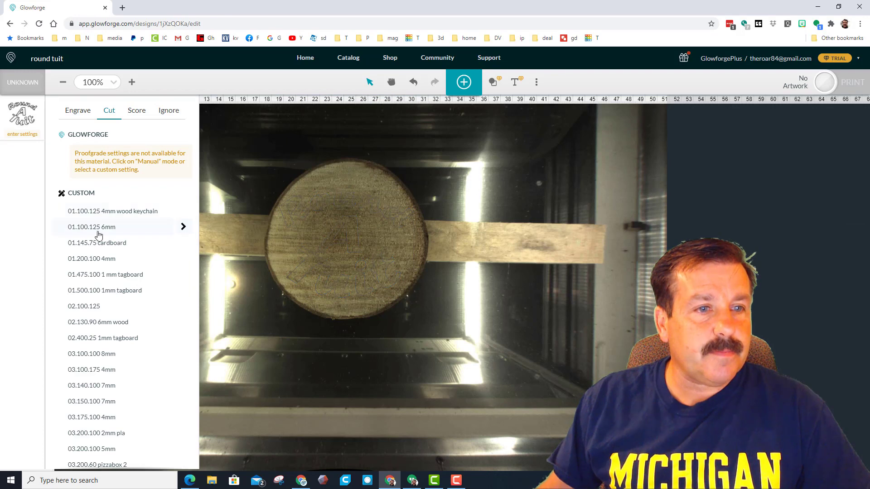
click(137, 111)
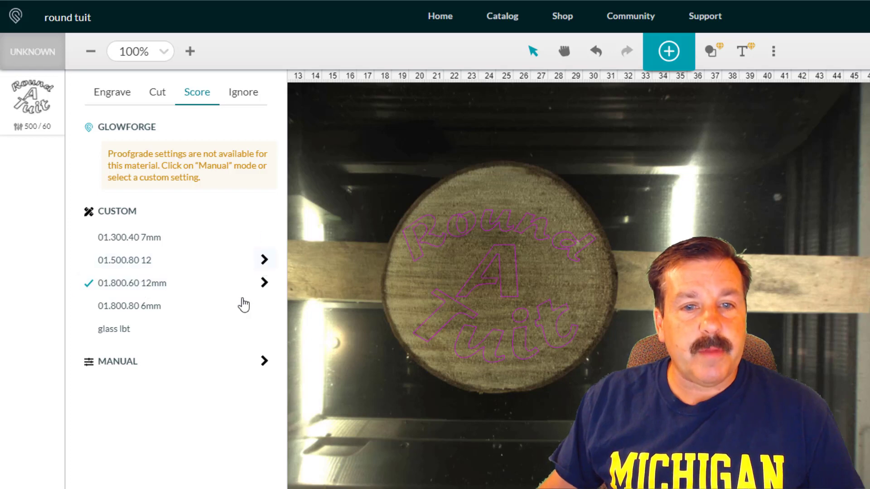
click(264, 284)
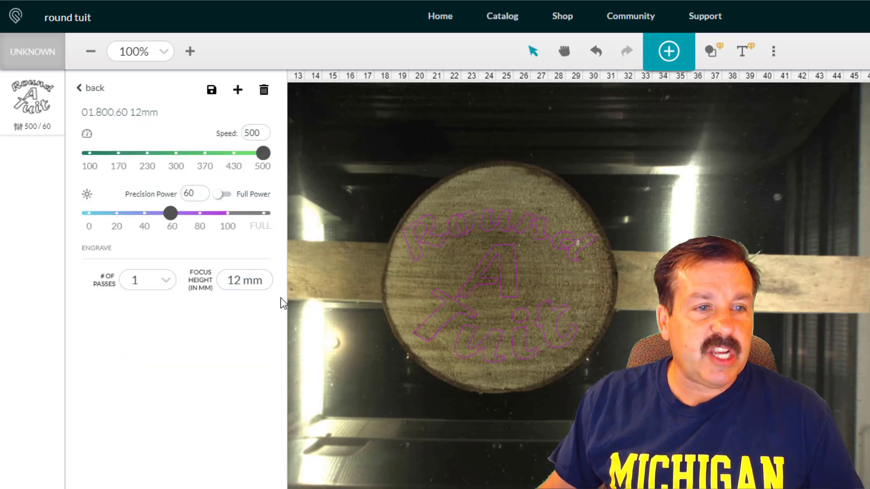
click(240, 280)
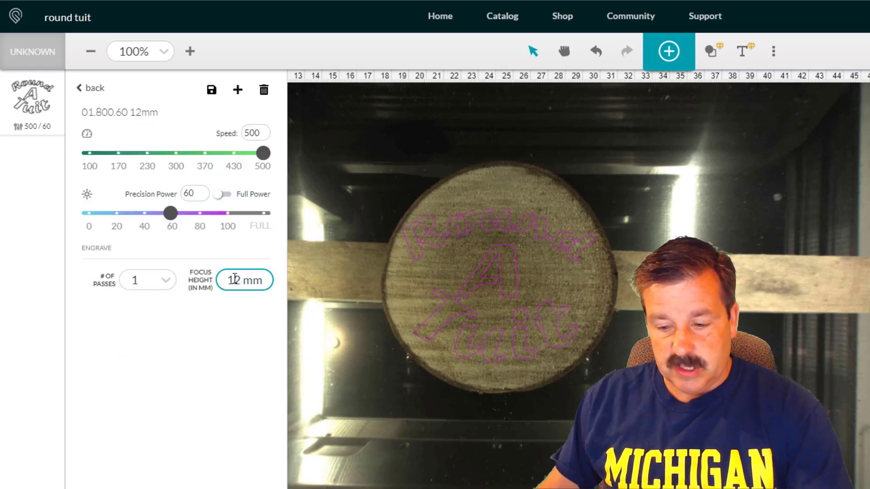
key(BackSpace)
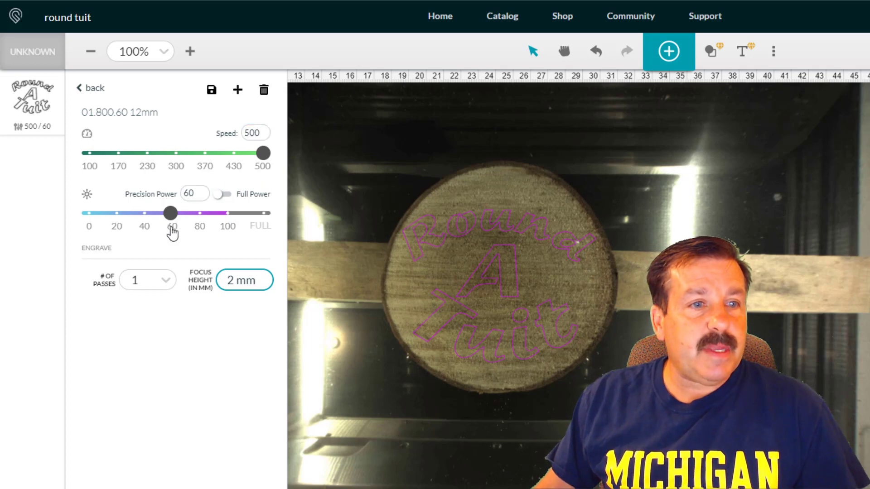
Raise the Round text on the wood round, shrink it and fine-tune its position
click(389, 210)
click(594, 238)
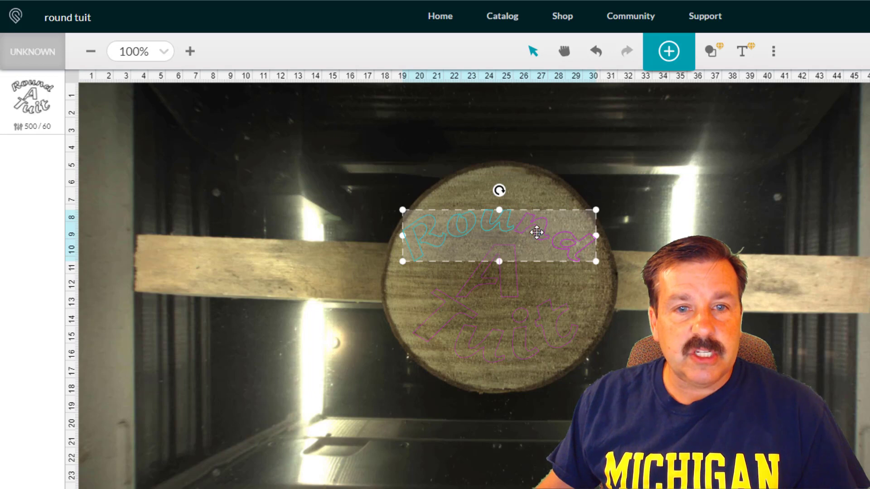
drag(524, 225, 527, 217)
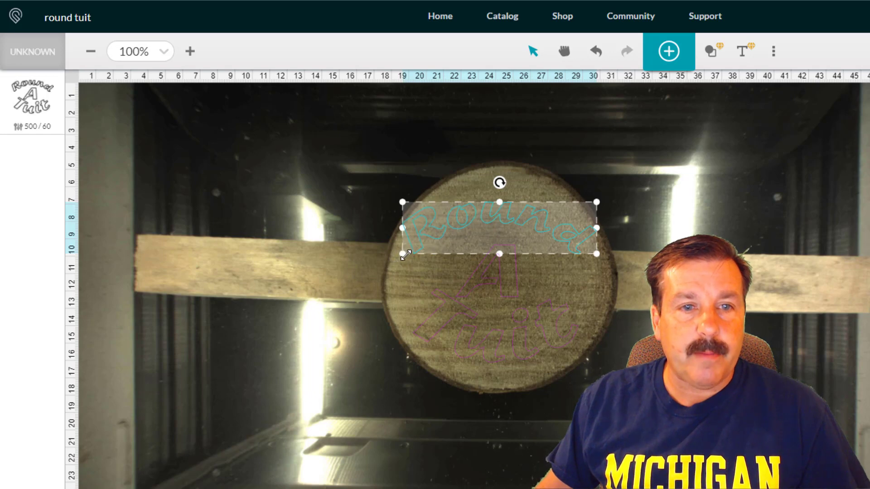
drag(405, 254, 413, 248)
drag(451, 214, 447, 220)
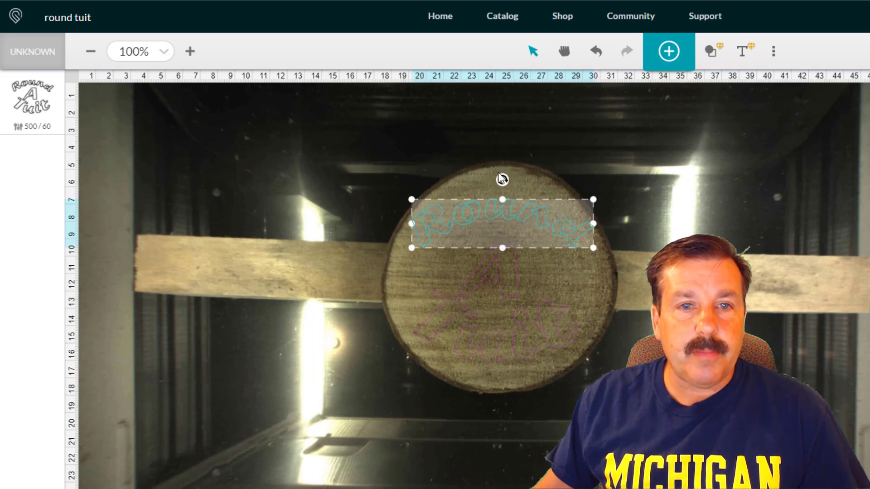
drag(524, 214, 520, 211)
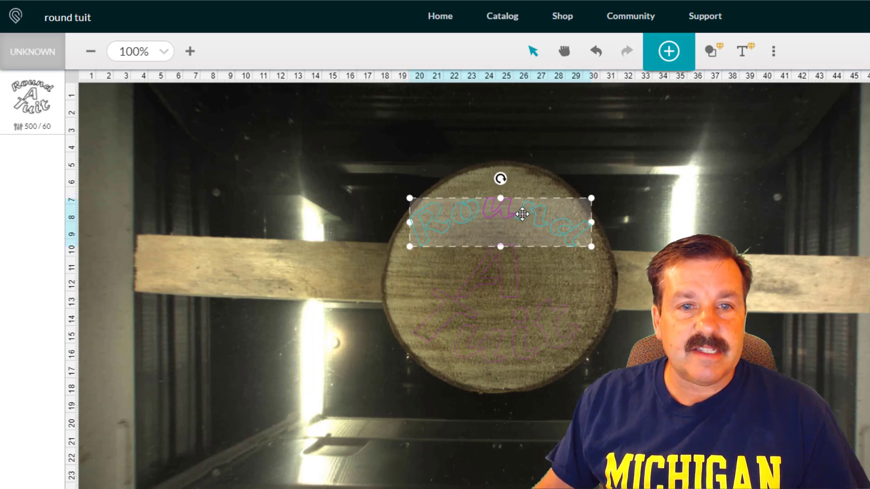
click(393, 335)
Lower the Tuit text slightly, then enlarge the A and move it up
click(540, 336)
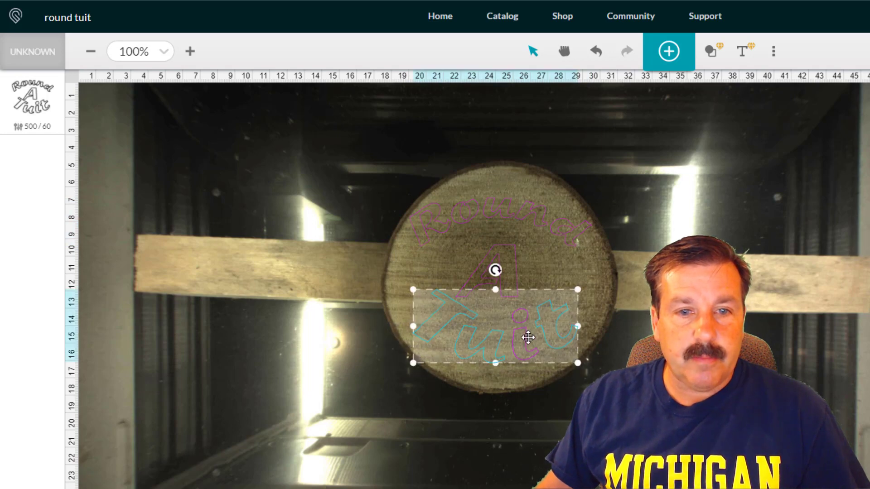
drag(527, 346, 526, 353)
click(474, 270)
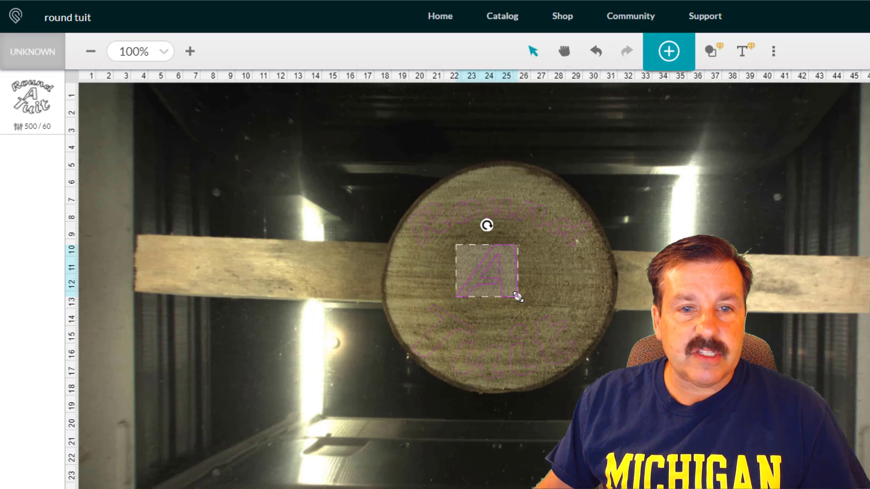
drag(518, 296, 526, 311)
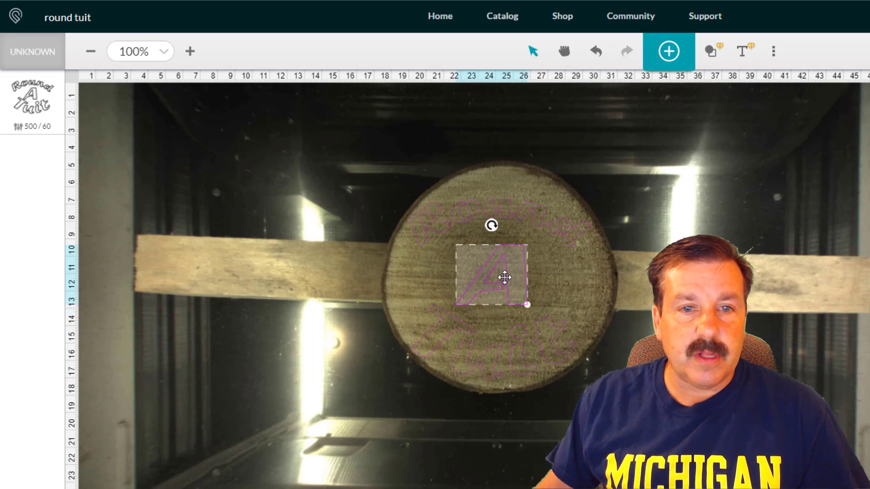
drag(504, 277, 505, 272)
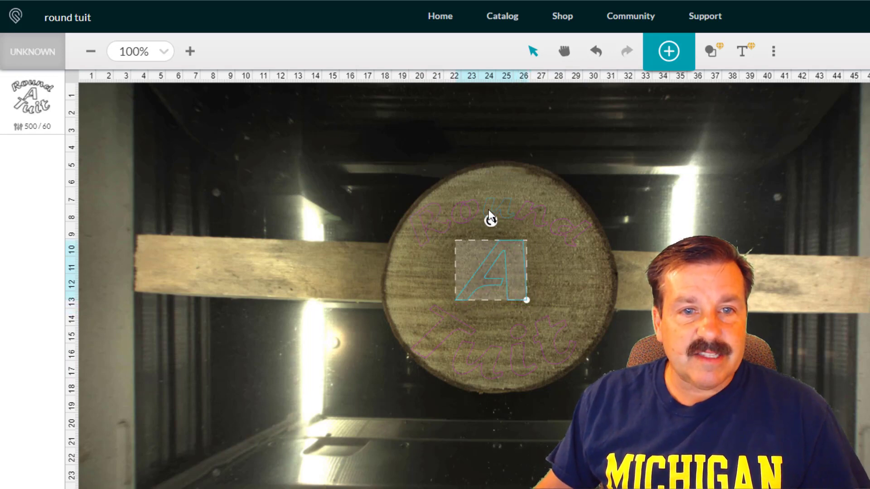
Zoom to 150% and shift the o, n and d of Round along the arc
click(194, 53)
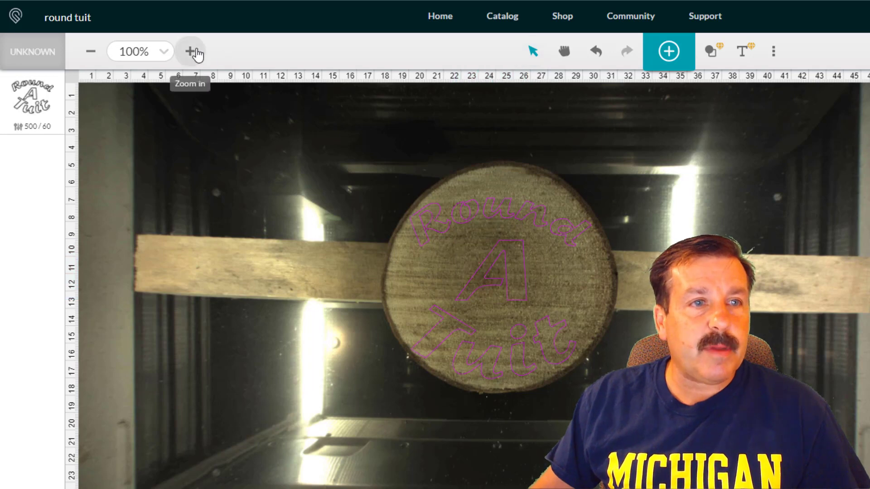
drag(380, 151, 412, 130)
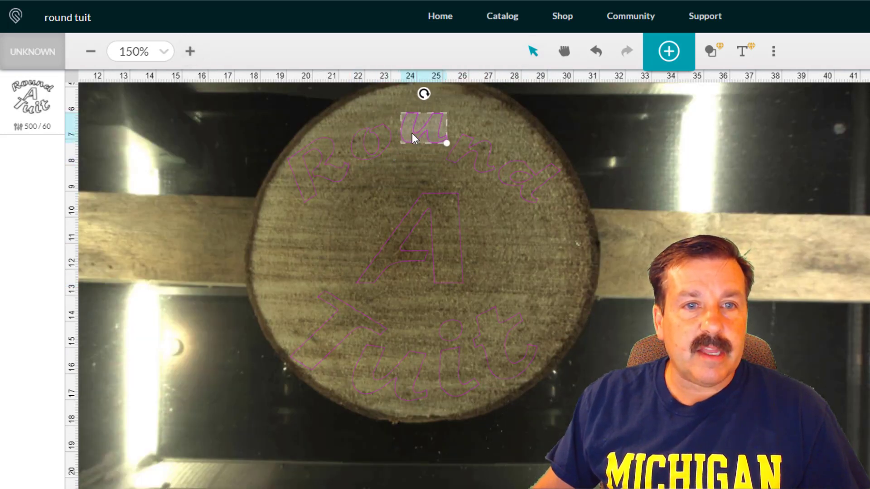
drag(466, 157, 477, 142)
click(520, 182)
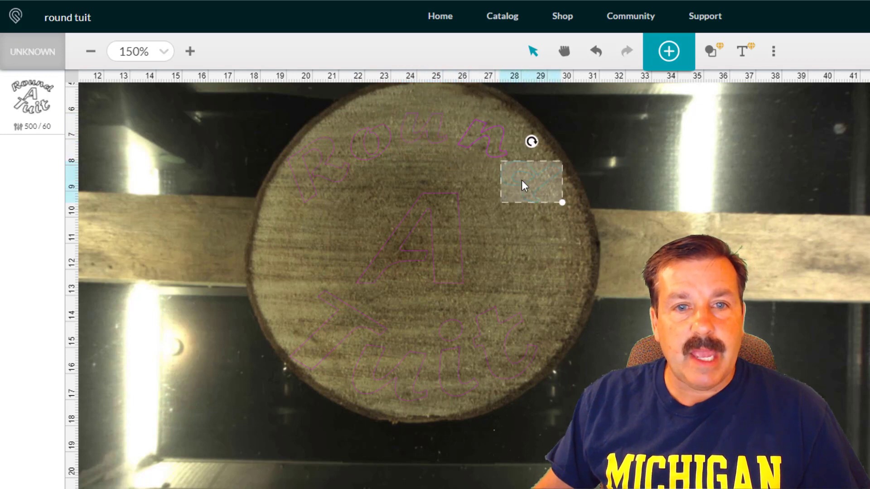
drag(516, 180, 514, 181)
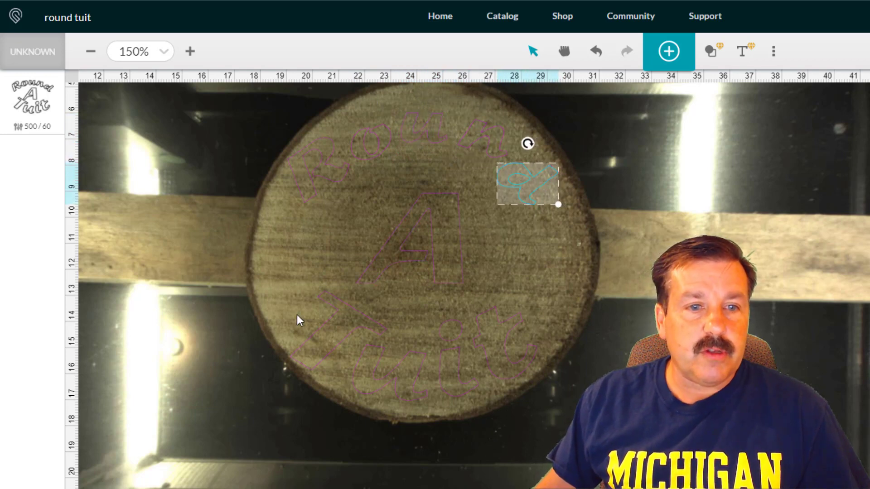
Nudge the T of Tuit up-left and the final t right
drag(313, 336, 309, 330)
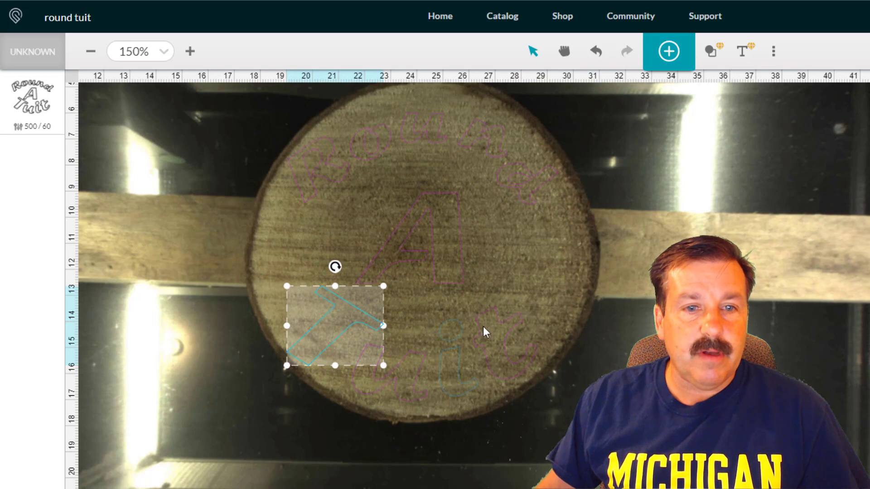
click(496, 328)
drag(496, 328, 502, 326)
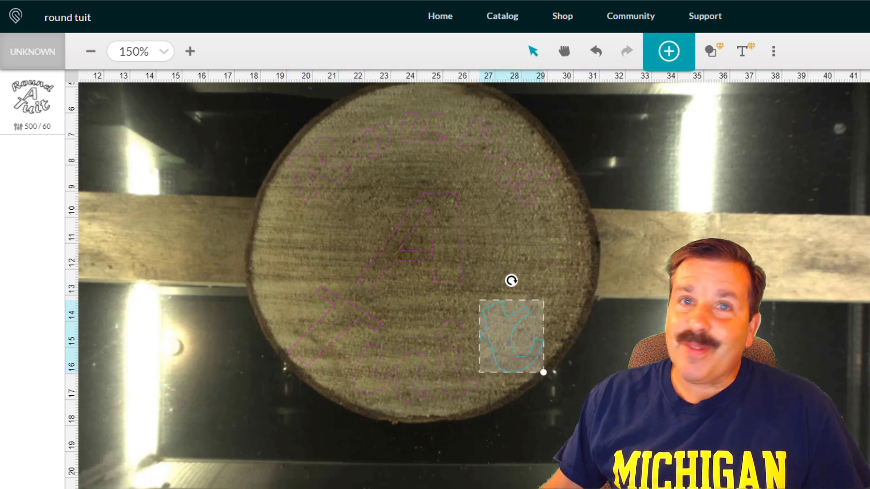